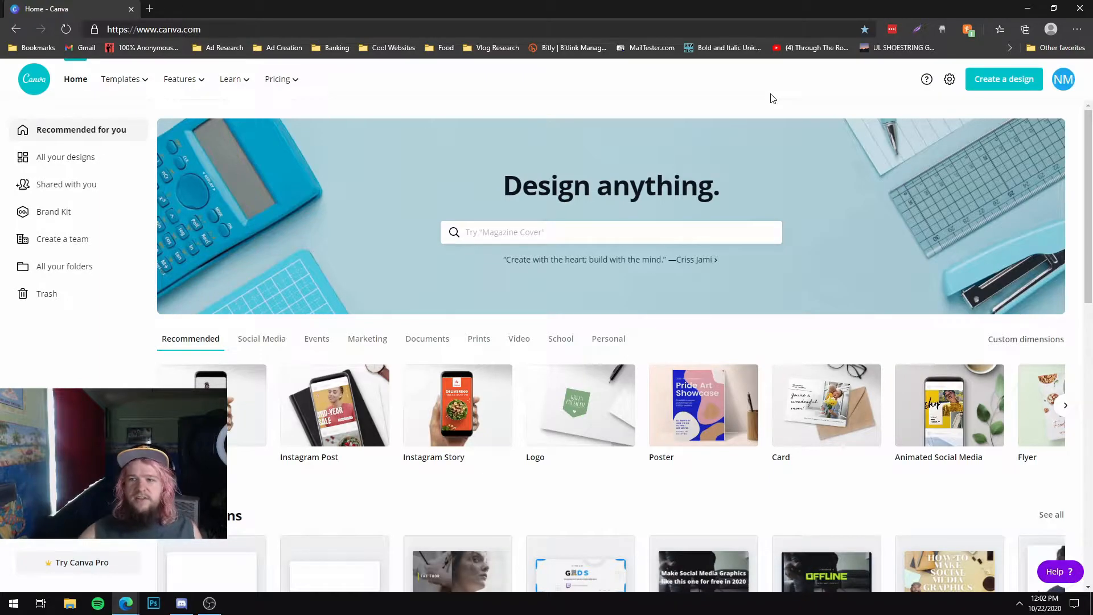
{"action": "left_click", "coordinate": [1061, 89]}
{"action": "left_click", "coordinate": [935, 125]}
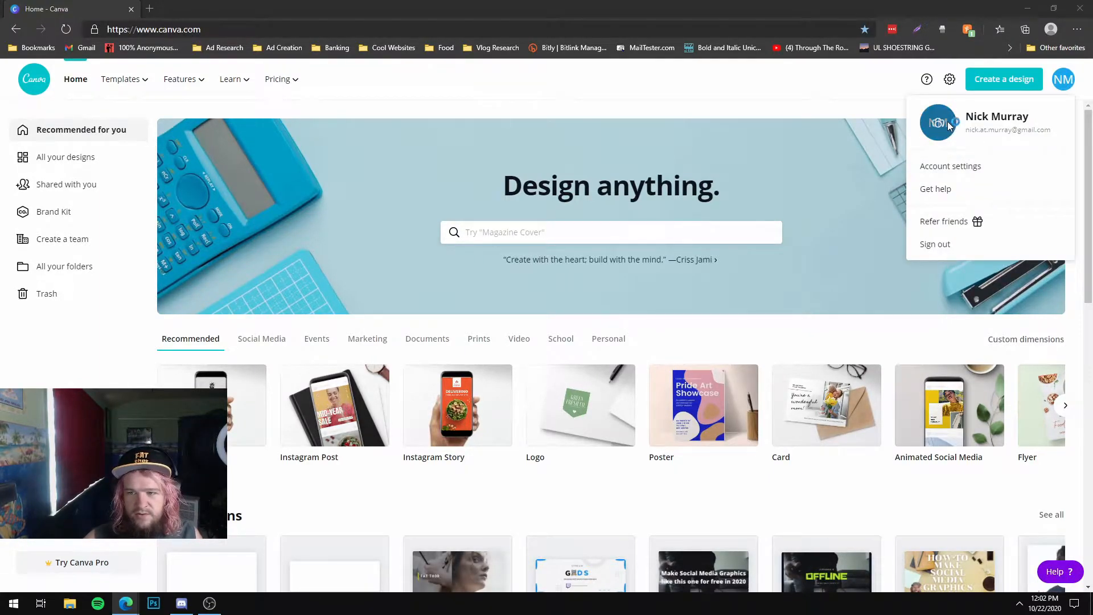
{"action": "left_click", "coordinate": [722, 9]}
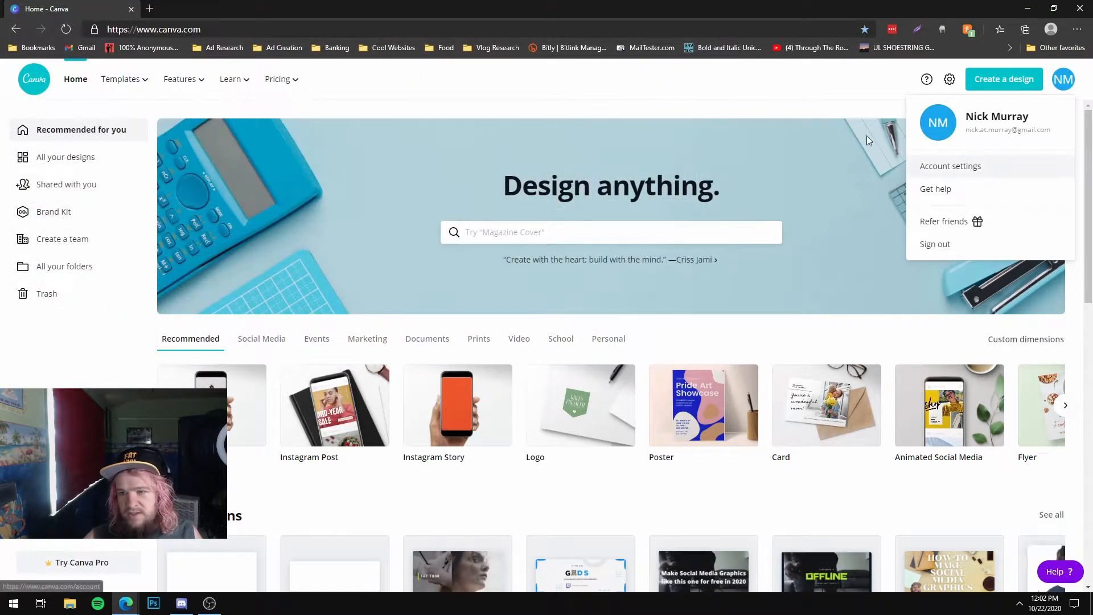
{"action": "left_click", "coordinate": [569, 94]}
- Search the design types for "twitch" and create a new Twitch Banner design
{"action": "left_click", "coordinate": [1004, 79]}
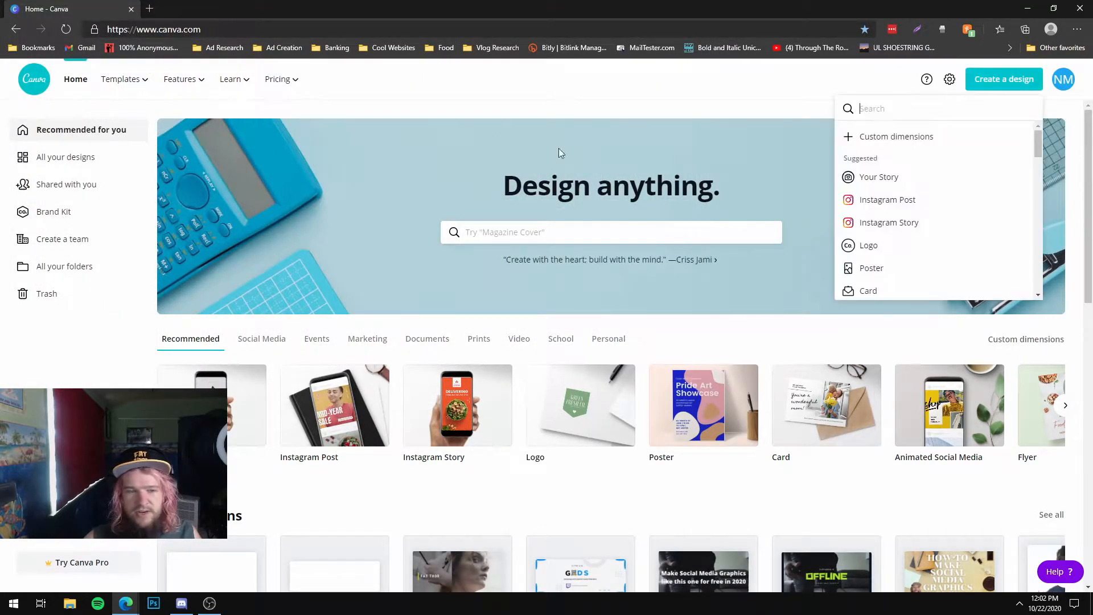
{"action": "type", "text": "twitch"}
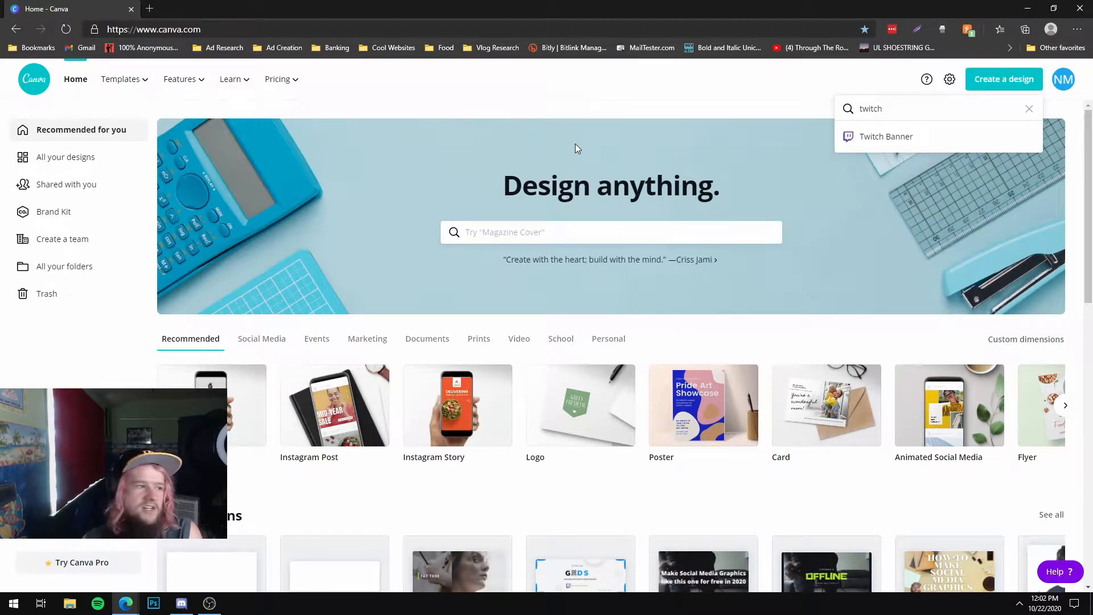
{"action": "left_click", "coordinate": [864, 140]}
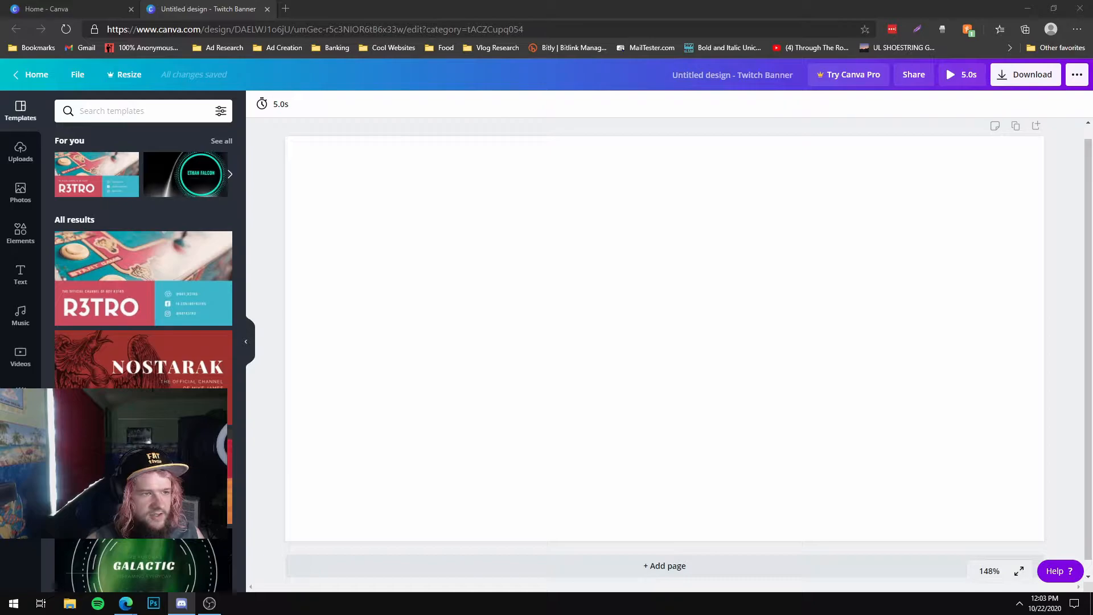
- Search the banner templates for "black and green"
{"action": "left_click", "coordinate": [123, 110]}
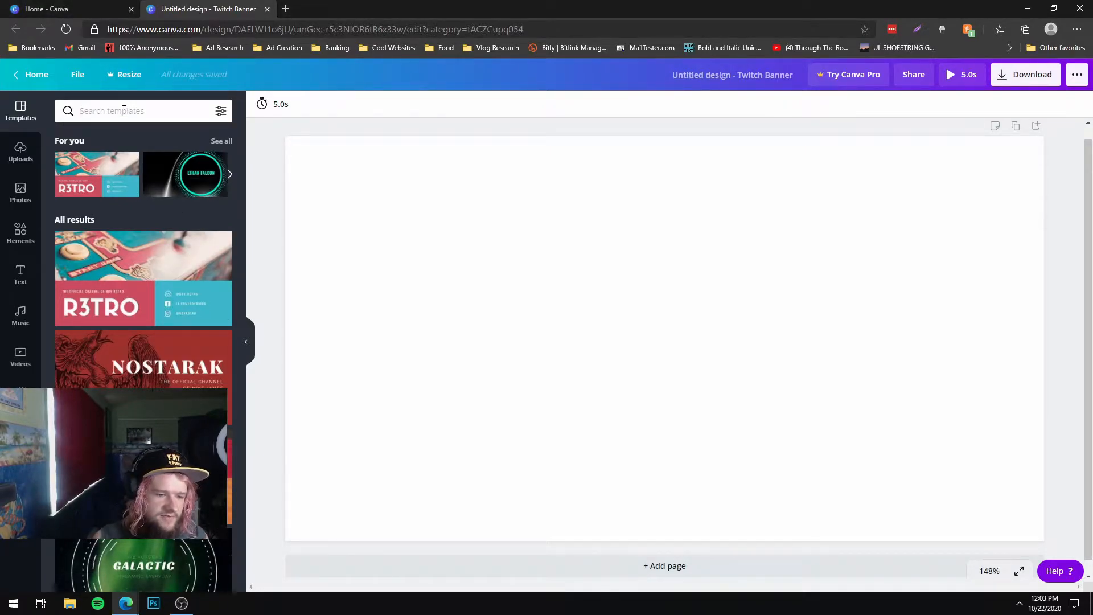
{"action": "type", "text": "black a"}
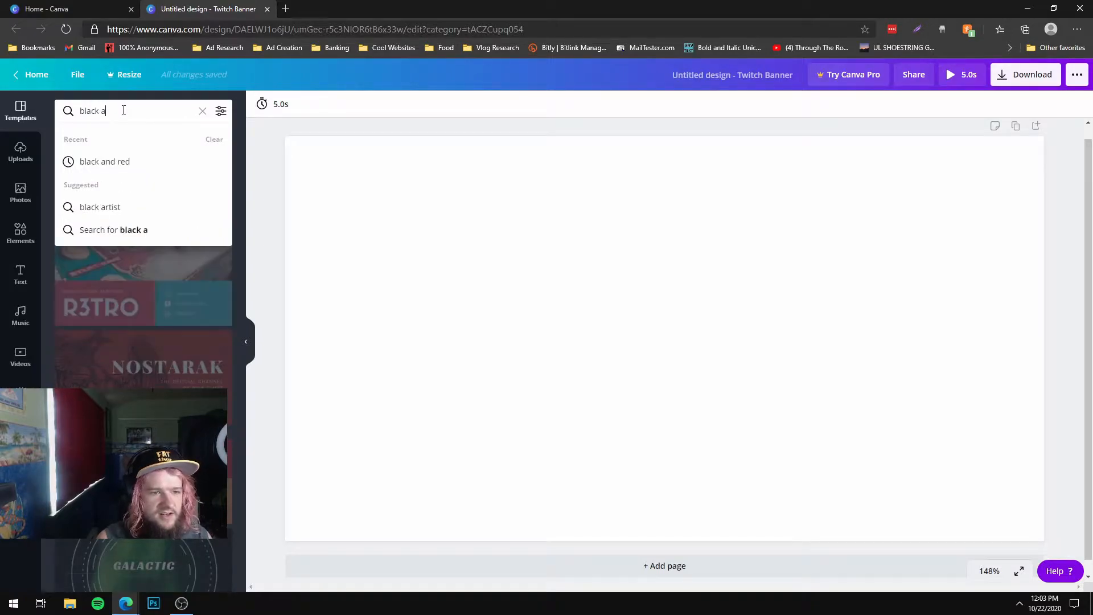
{"action": "type", "text": "nd green"}
{"action": "key", "text": "Return"}
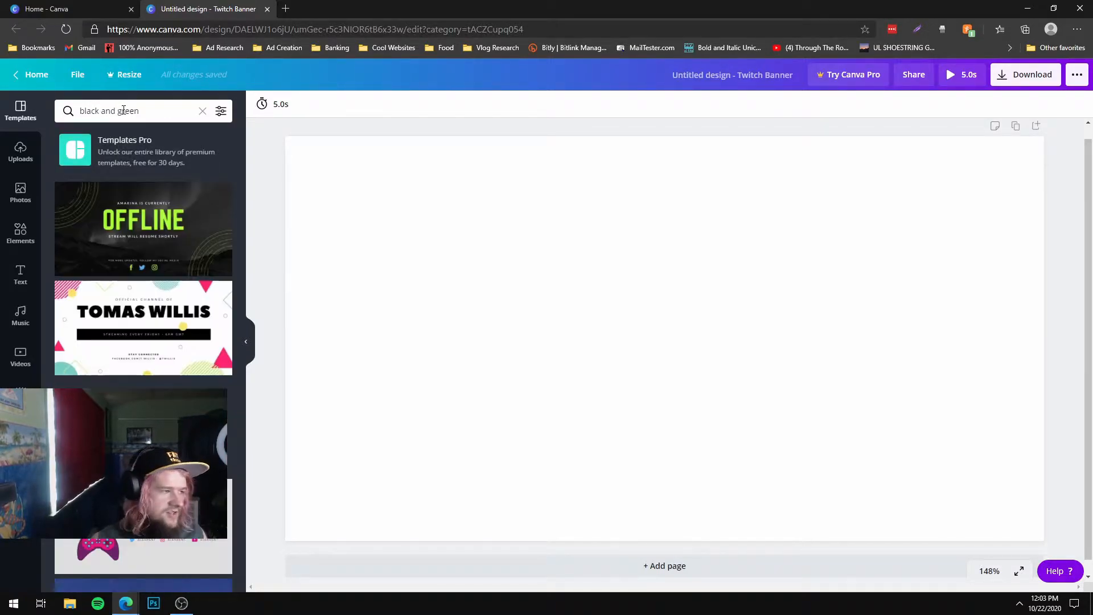
- Browse the template results and apply the yellow "Official channel of" template with the game controller to the blank page
{"action": "scroll", "coordinate": [151, 296], "scroll_direction": "down", "scroll_amount": 4}
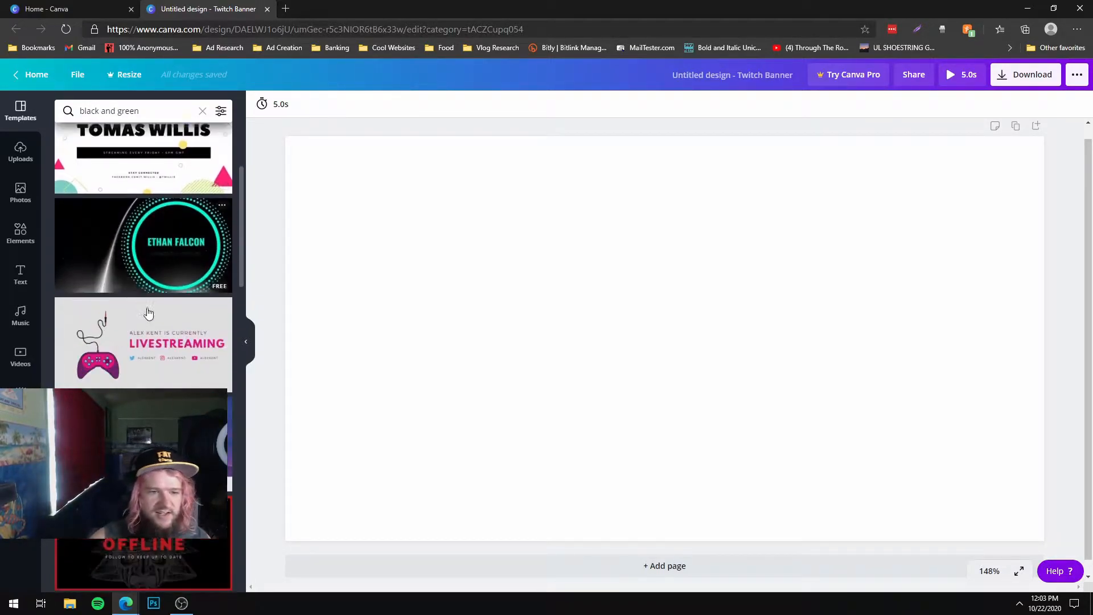
{"action": "scroll", "coordinate": [153, 289], "scroll_direction": "down", "scroll_amount": 9}
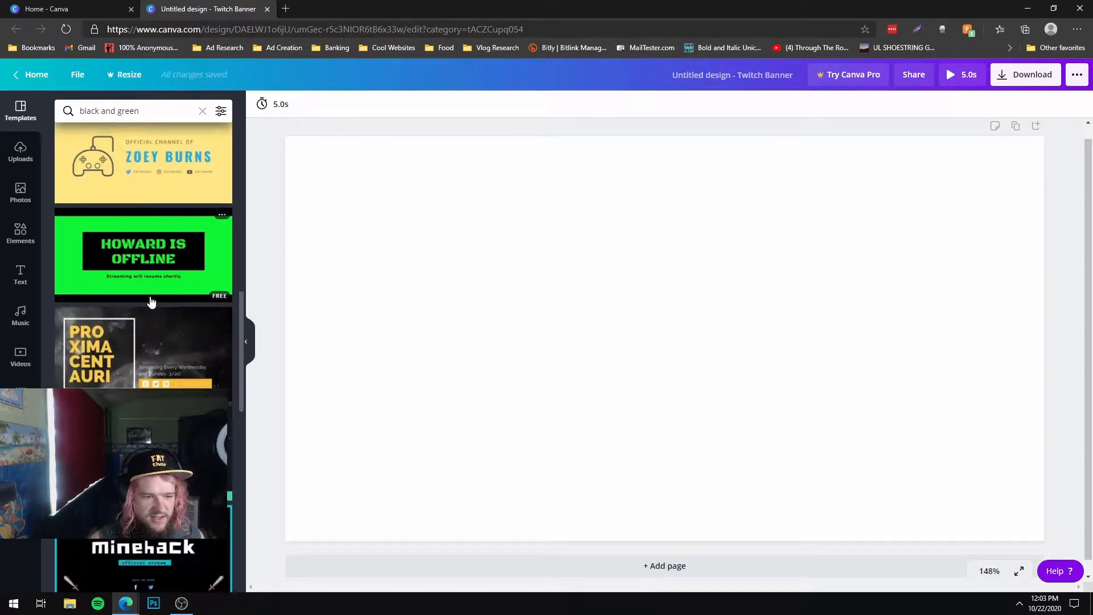
{"action": "scroll", "coordinate": [151, 302], "scroll_direction": "down", "scroll_amount": 10}
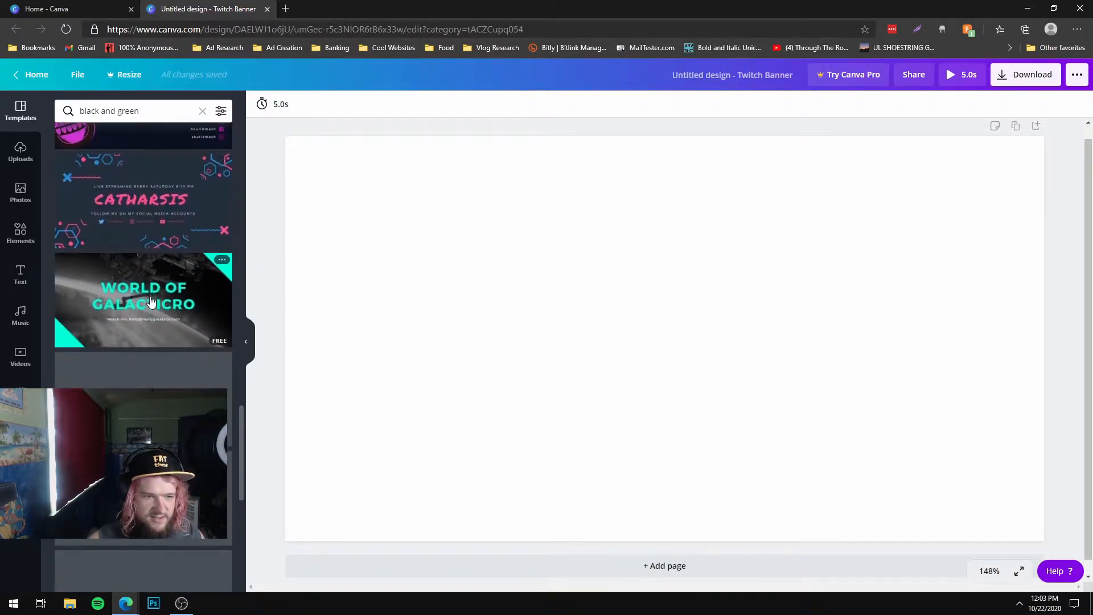
{"action": "scroll", "coordinate": [167, 286], "scroll_direction": "up", "scroll_amount": 9}
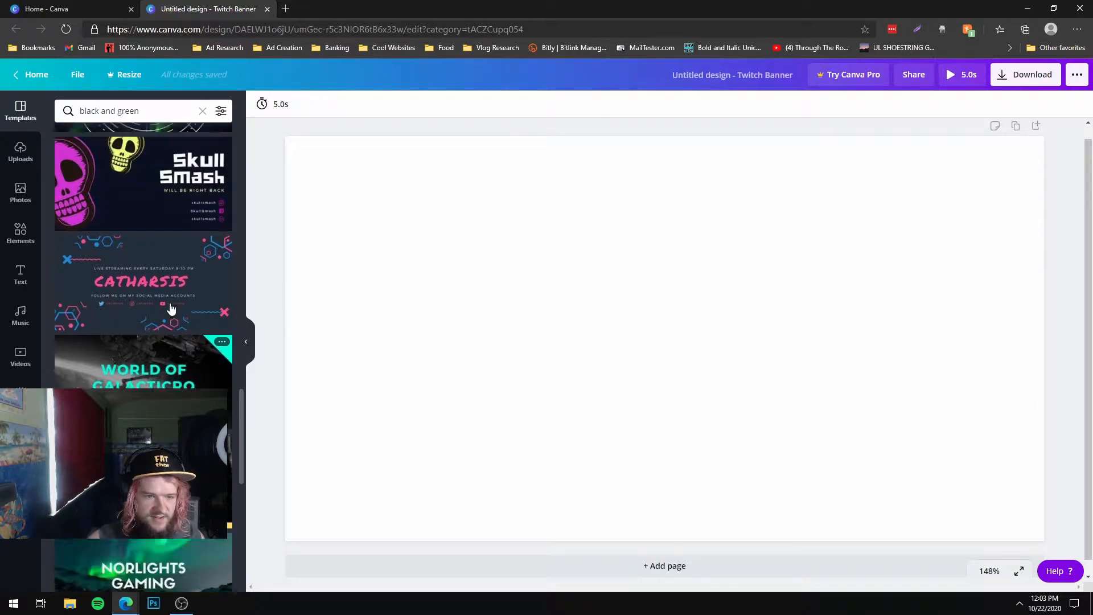
{"action": "scroll", "coordinate": [172, 301], "scroll_direction": "up", "scroll_amount": 6}
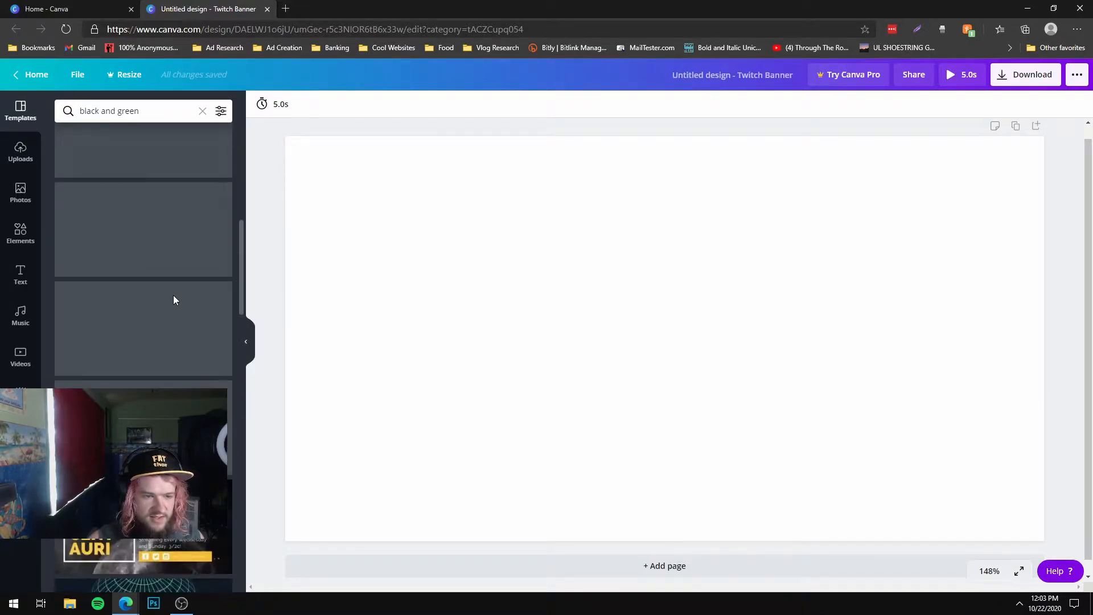
{"action": "left_click_drag", "start_coordinate": [130, 321], "coordinate": [470, 316]}
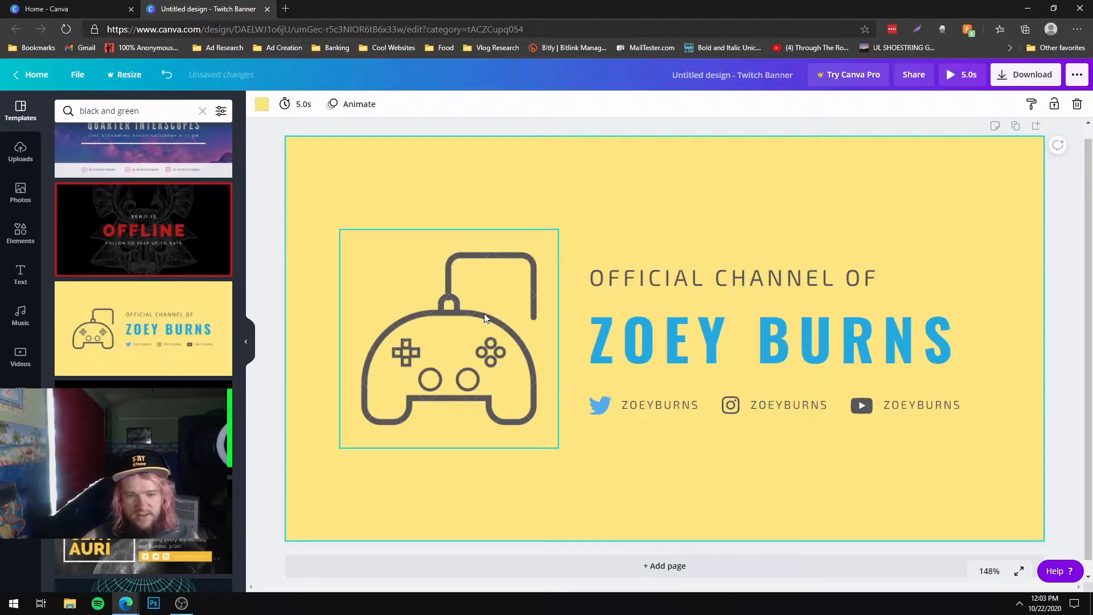
- Delete the controller graphic, the Instagram icon with its handle, and the YouTube icon from the banner
{"action": "left_click", "coordinate": [484, 317]}
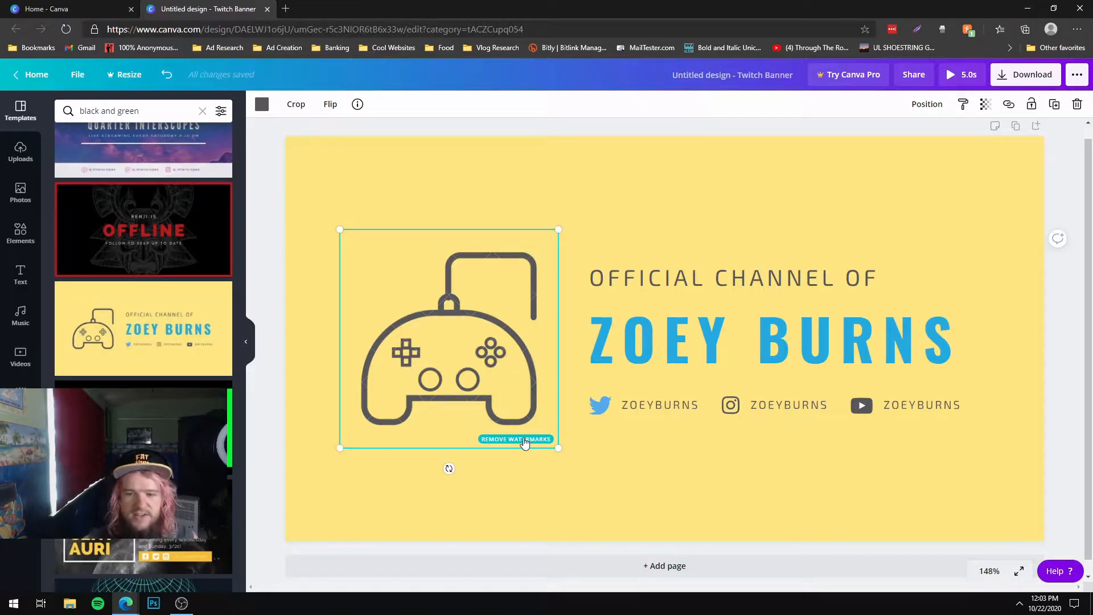
{"action": "key", "text": "Delete"}
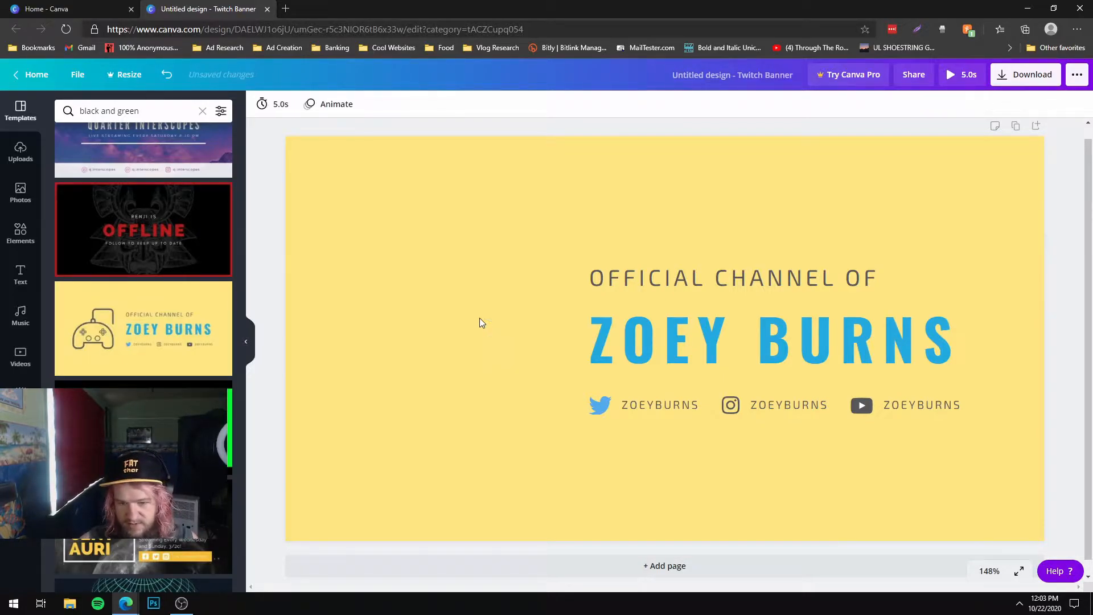
{"action": "left_click", "coordinate": [740, 408]}
{"action": "key", "text": "Delete"}
{"action": "left_click", "coordinate": [769, 408]}
{"action": "key", "text": "Delete"}
{"action": "left_click", "coordinate": [859, 406]}
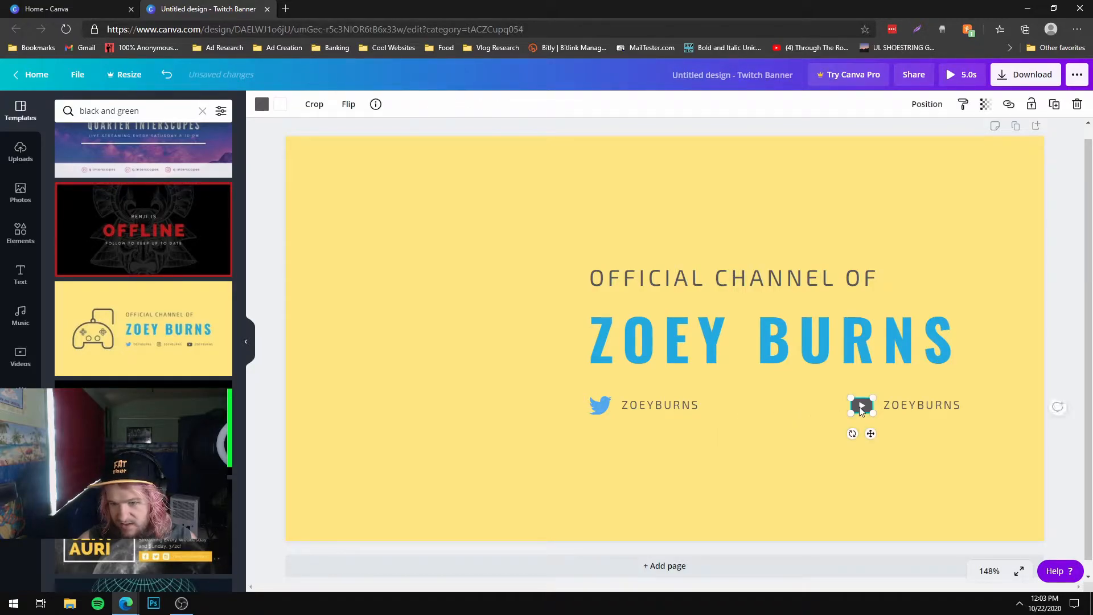
{"action": "key", "text": "Delete"}
{"action": "left_click", "coordinate": [909, 405]}
{"action": "double_click", "coordinate": [908, 405]}
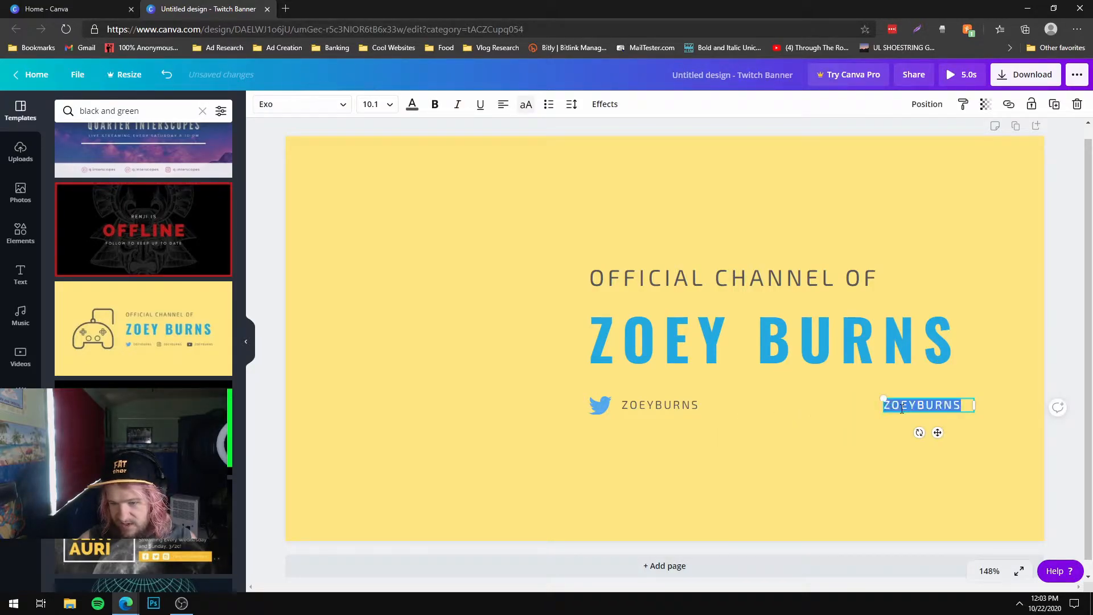
- Open the Twitch channel 1loudness1 in a new browser tab and select the channel name in its address
{"action": "left_click", "coordinate": [285, 9]}
{"action": "type", "text": "twitch.tv"}
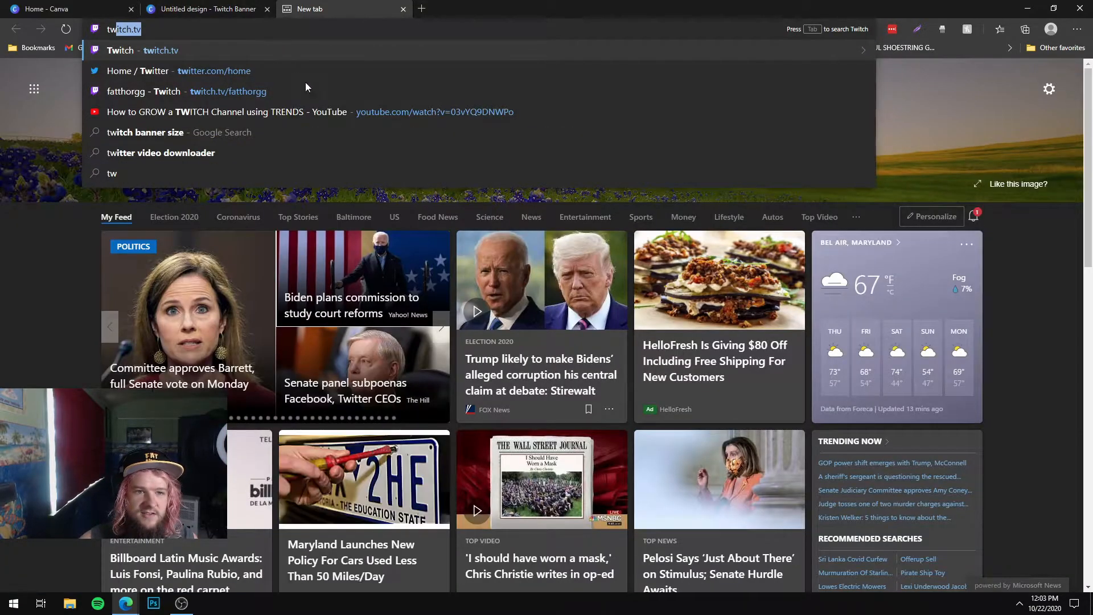
{"action": "key", "text": "Return"}
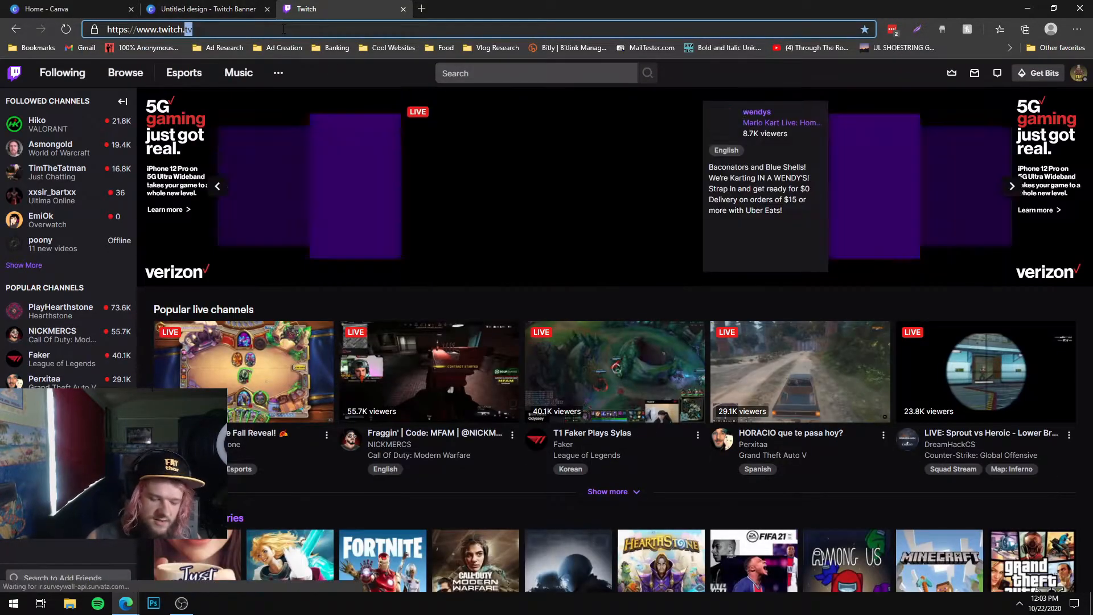
{"action": "left_click", "coordinate": [284, 29]}
{"action": "type", "text": "/1loudness1"}
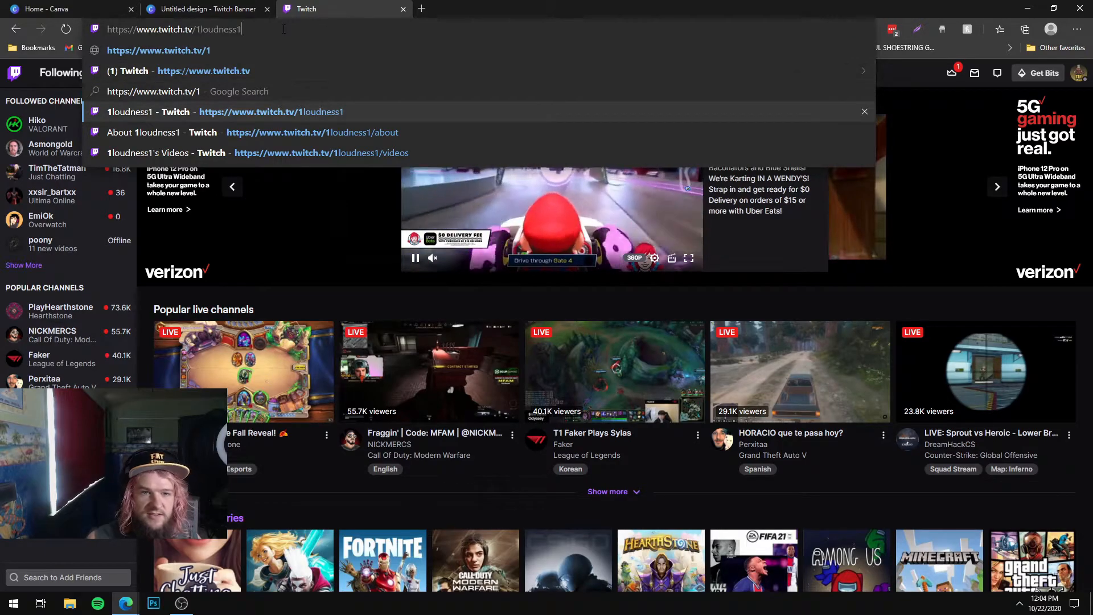
{"action": "key", "text": "Return"}
{"action": "double_click", "coordinate": [288, 27]}
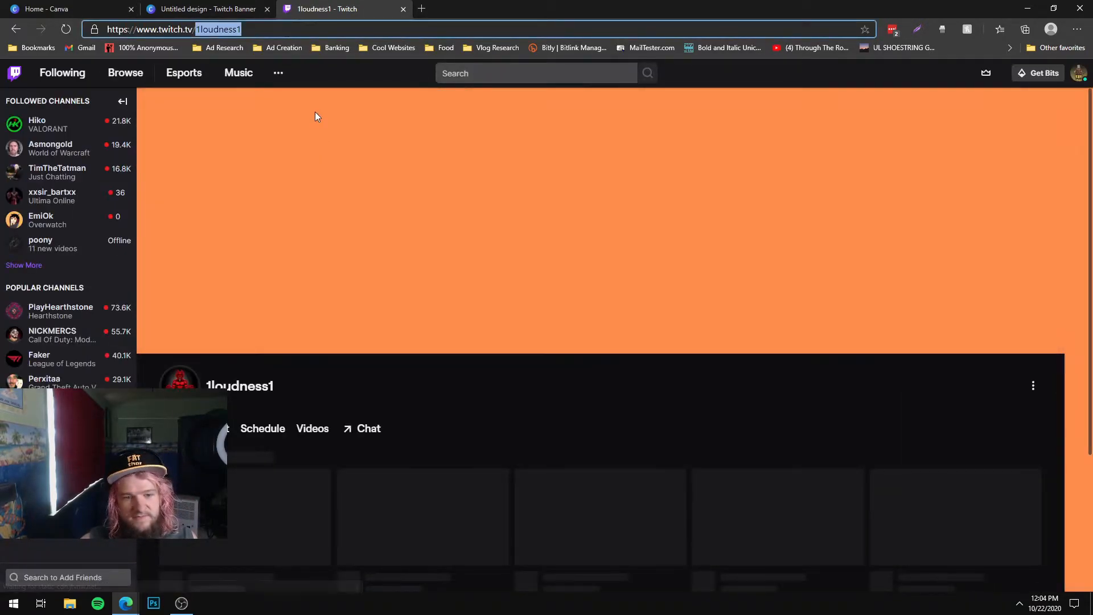
- Examine the channel's home page and the panels on its About page for their branding style
{"action": "scroll", "coordinate": [362, 214], "scroll_direction": "down", "scroll_amount": 6}
{"action": "scroll", "coordinate": [365, 245], "scroll_direction": "up", "scroll_amount": 6}
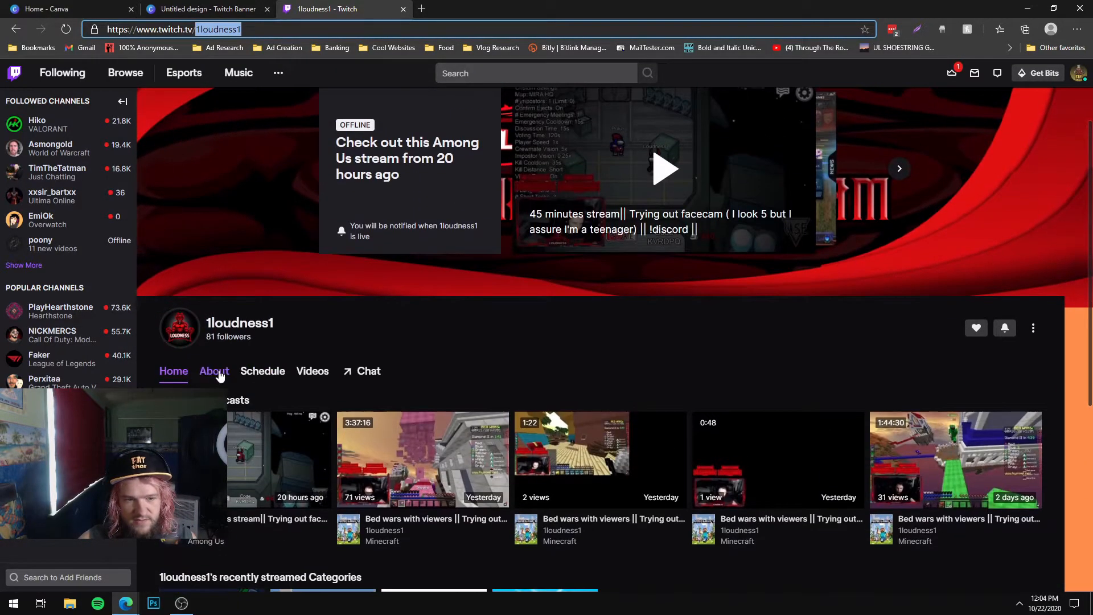
{"action": "left_click", "coordinate": [215, 371]}
{"action": "scroll", "coordinate": [348, 227], "scroll_direction": "down", "scroll_amount": 4}
{"action": "scroll", "coordinate": [348, 227], "scroll_direction": "down", "scroll_amount": 1}
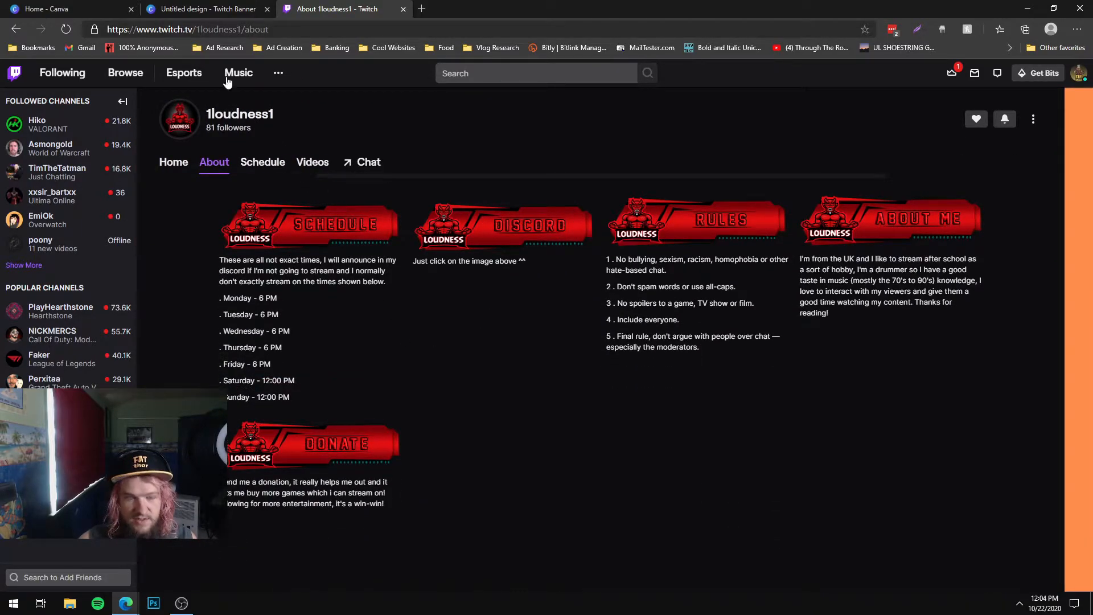
- Switch back to the Canva banner and replace both remaining social handles with 1LOUDNESS1
{"action": "left_click", "coordinate": [203, 8]}
{"action": "left_click", "coordinate": [655, 405]}
{"action": "double_click", "coordinate": [654, 406]}
{"action": "type", "text": "1LOUDNESS1"}
{"action": "left_click", "coordinate": [625, 379]}
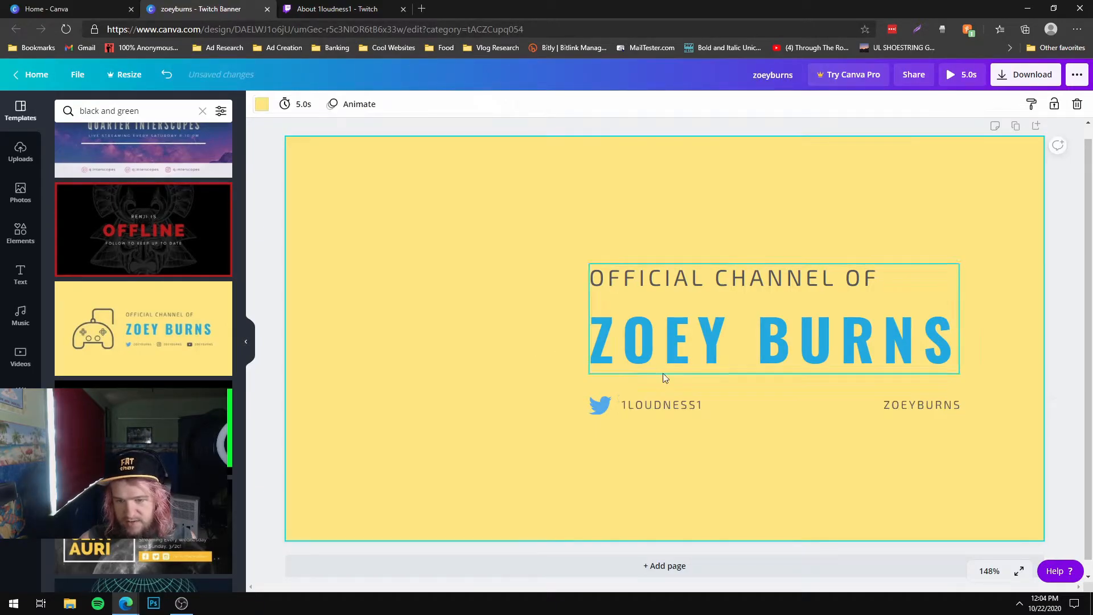
{"action": "left_click", "coordinate": [905, 408]}
{"action": "double_click", "coordinate": [907, 407]}
{"action": "type", "text": "1LOUDNESS1"}
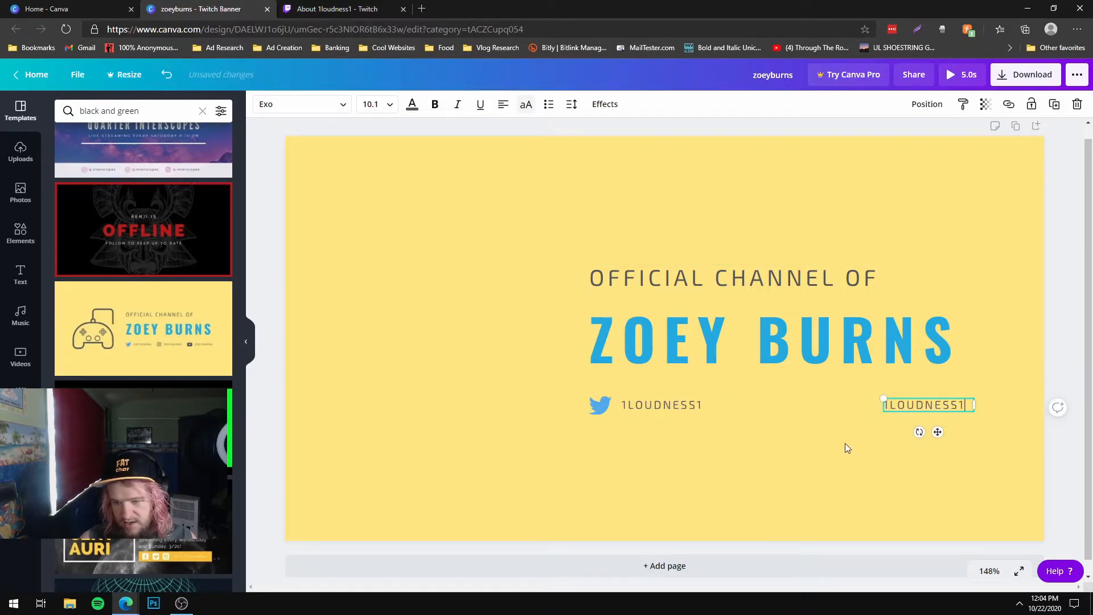
{"action": "left_click", "coordinate": [845, 442]}
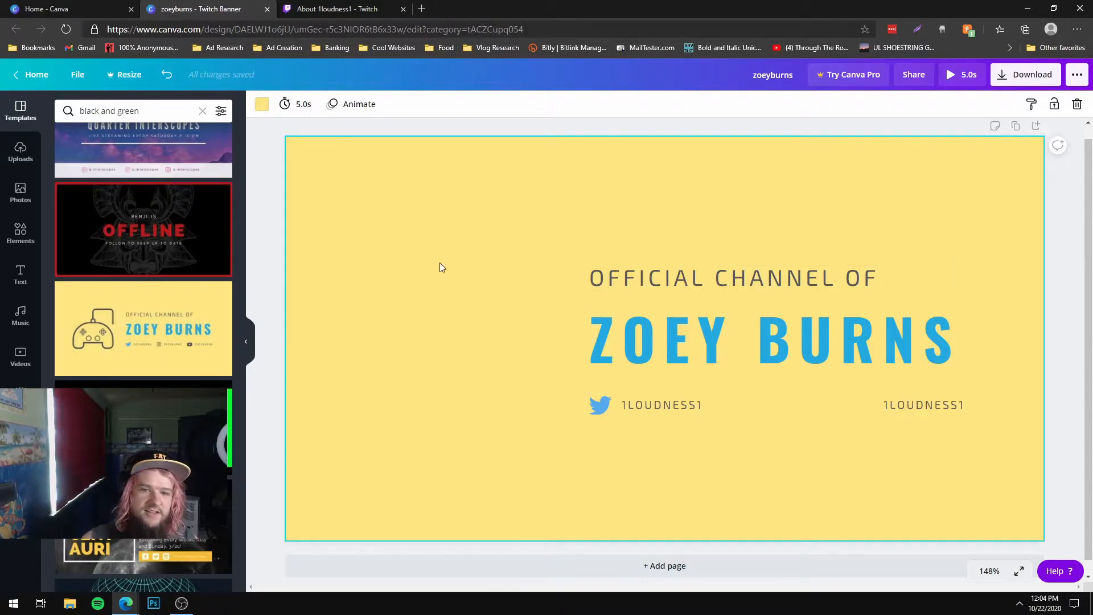
- Set the banner's background to a custom dark red, #9D1C1C
{"action": "left_click", "coordinate": [261, 105]}
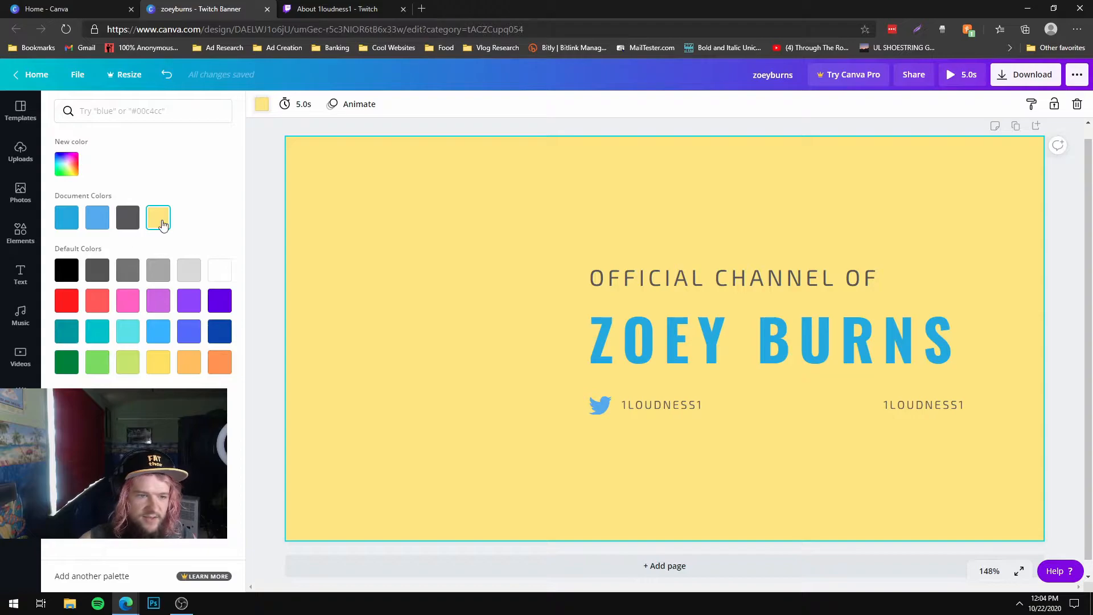
{"action": "left_click", "coordinate": [67, 301]}
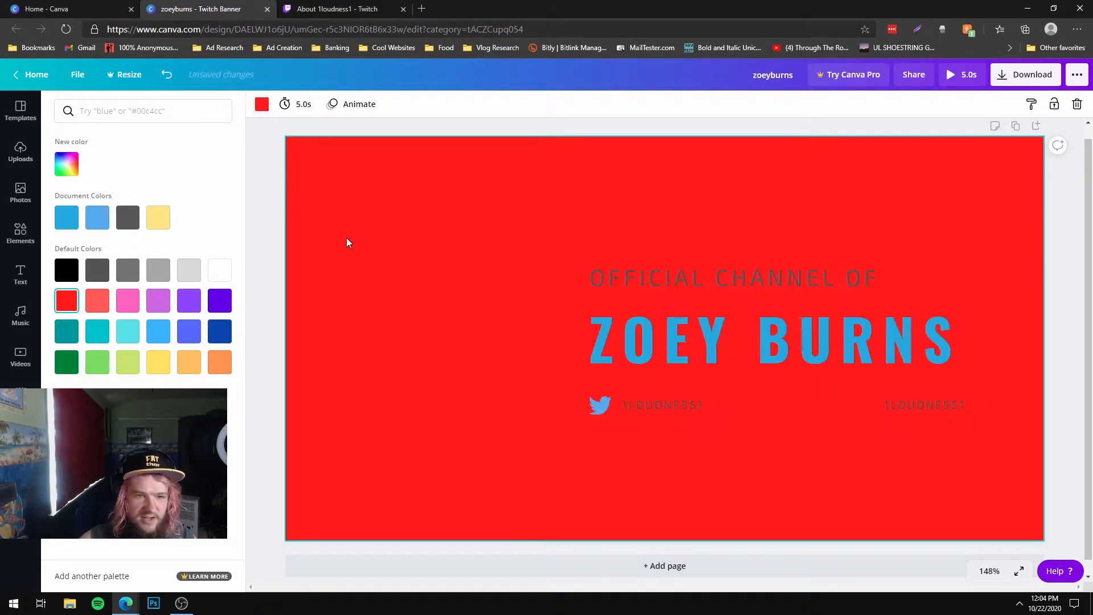
{"action": "left_click", "coordinate": [97, 302]}
{"action": "left_click", "coordinate": [68, 167]}
{"action": "left_click_drag", "start_coordinate": [170, 200], "coordinate": [189, 214]}
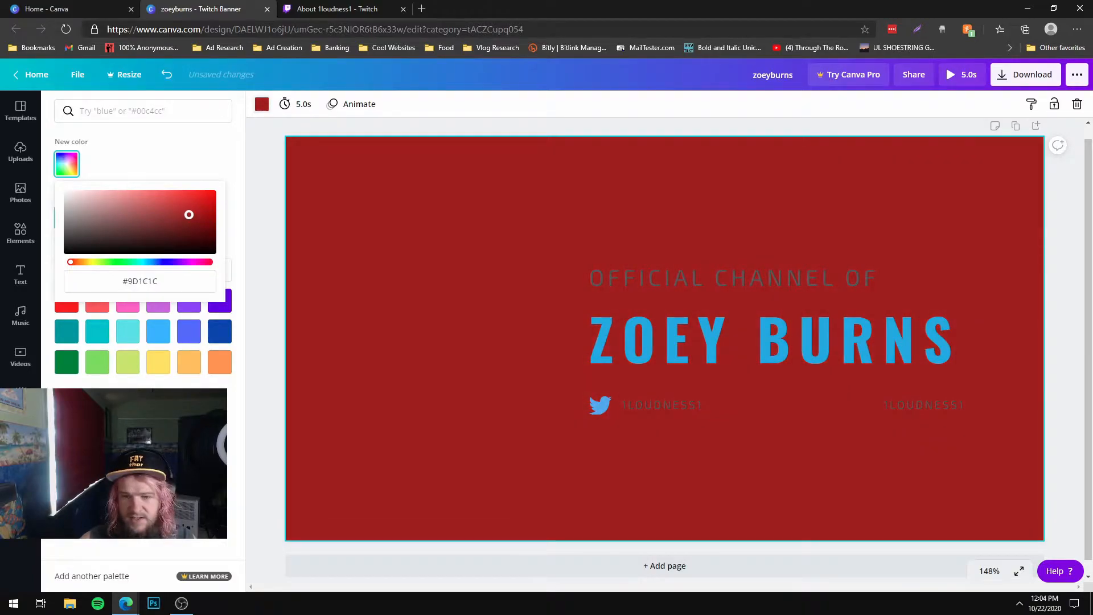
- Change the large name heading and the "OFFICIAL CHANNEL OF" line to black
{"action": "left_click", "coordinate": [631, 308]}
{"action": "left_click", "coordinate": [599, 321]}
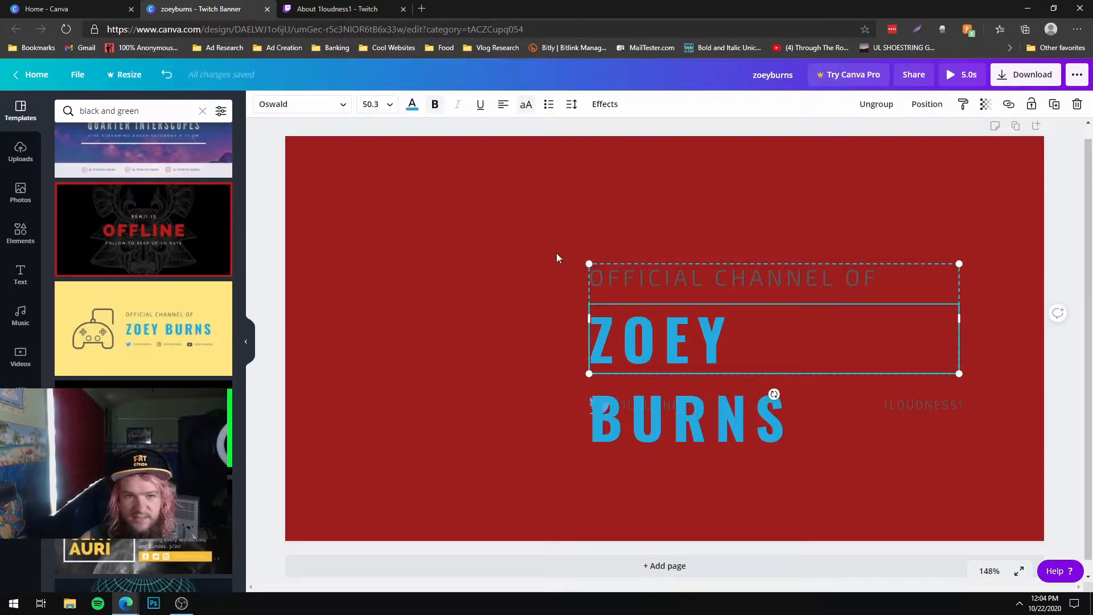
{"action": "left_click", "coordinate": [412, 105]}
{"action": "left_click", "coordinate": [411, 106]}
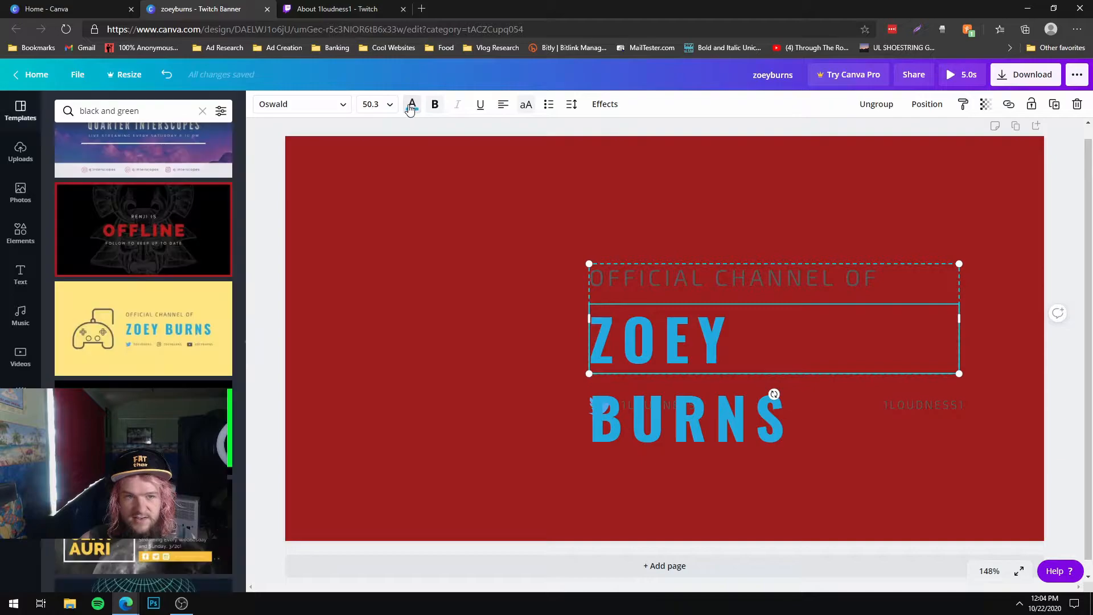
{"action": "left_click", "coordinate": [404, 110]}
{"action": "left_click", "coordinate": [66, 269]}
{"action": "left_click", "coordinate": [685, 281]}
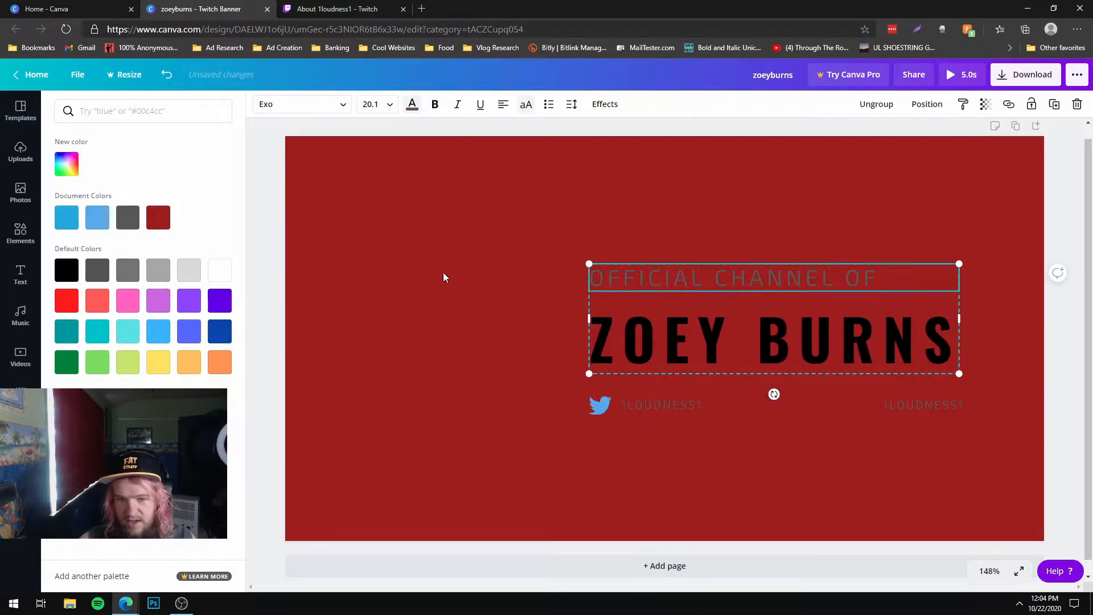
{"action": "left_click", "coordinate": [67, 270]}
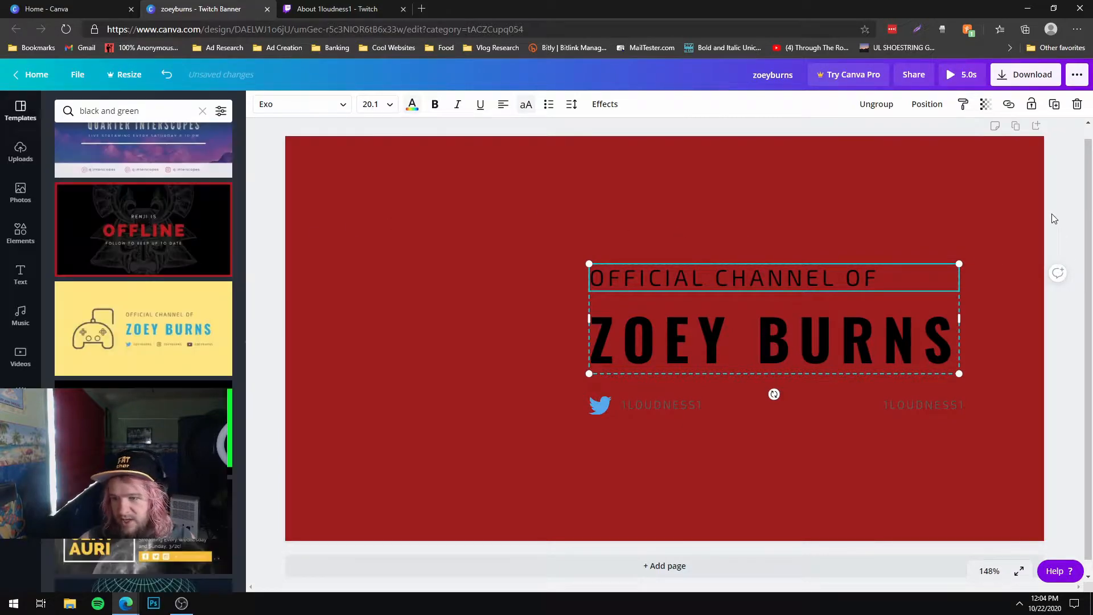
- Clear the template search and change both 1LOUDNESS1 social handles to black
{"action": "left_click", "coordinate": [920, 405]}
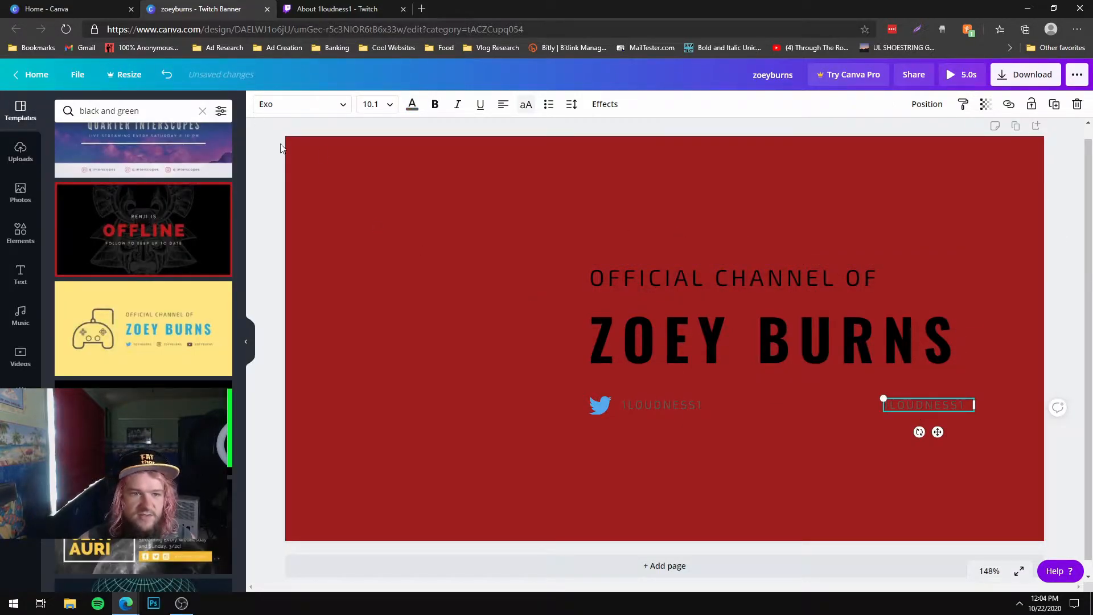
{"action": "left_click", "coordinate": [202, 112]}
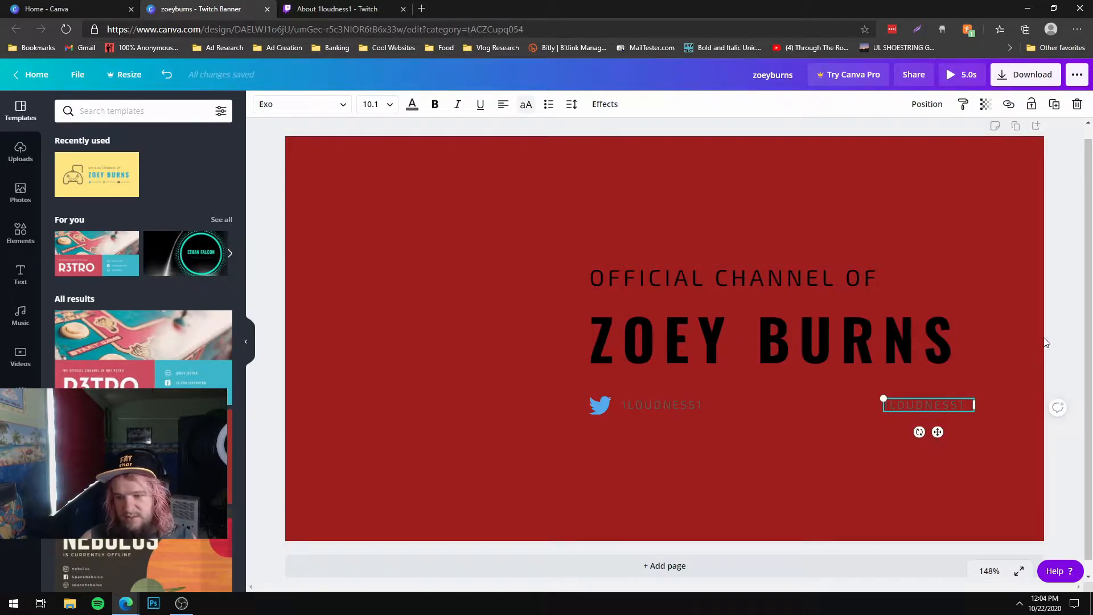
{"action": "left_click", "coordinate": [412, 104]}
{"action": "left_click", "coordinate": [66, 217]}
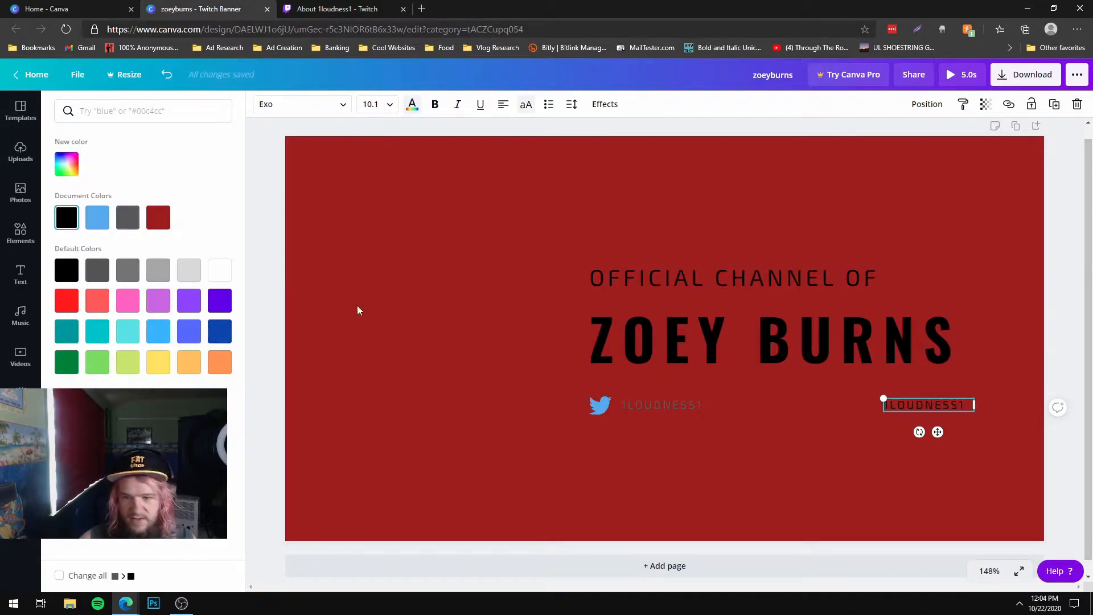
{"action": "left_click", "coordinate": [657, 406]}
{"action": "left_click", "coordinate": [64, 215]}
{"action": "left_click", "coordinate": [452, 319]}
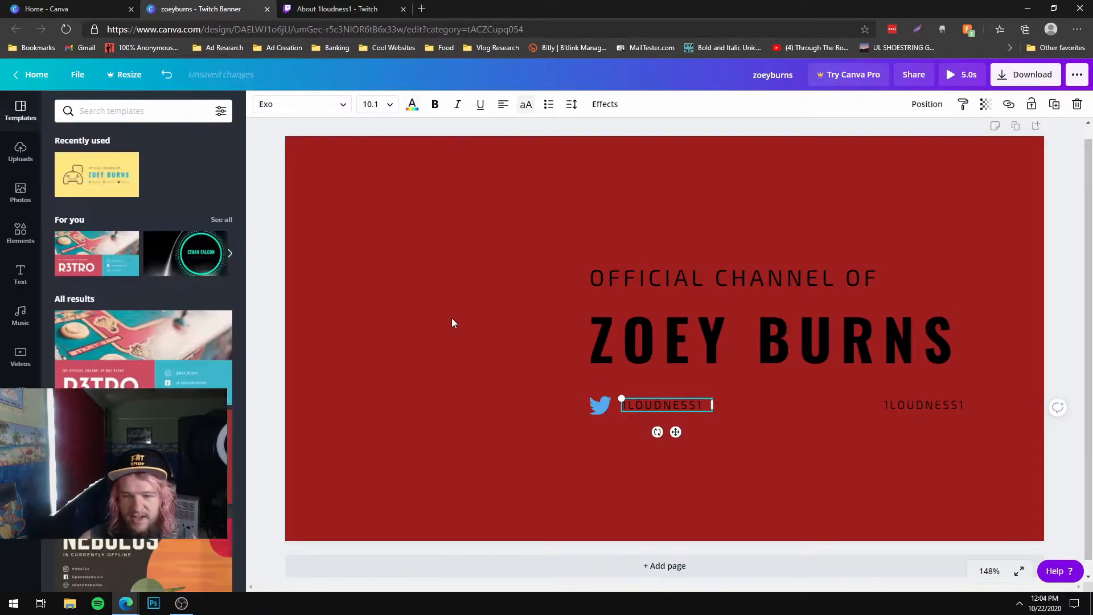
- Recolor the Twitter bird icon beside the first social handle to black
{"action": "left_click", "coordinate": [599, 406]}
{"action": "left_click", "coordinate": [265, 105]}
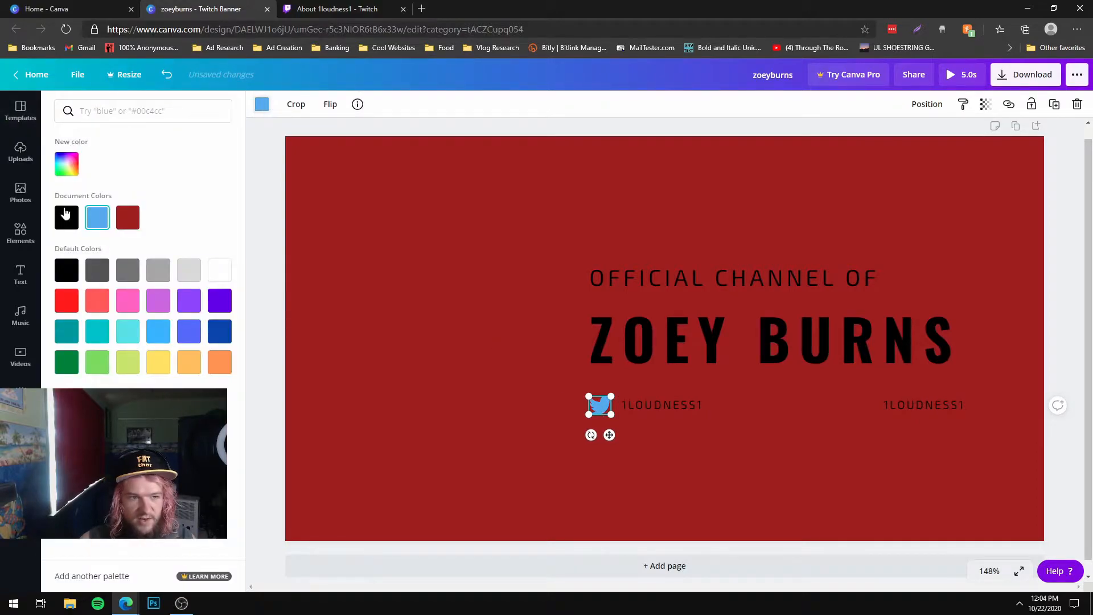
{"action": "left_click", "coordinate": [66, 217]}
{"action": "left_click", "coordinate": [448, 222]}
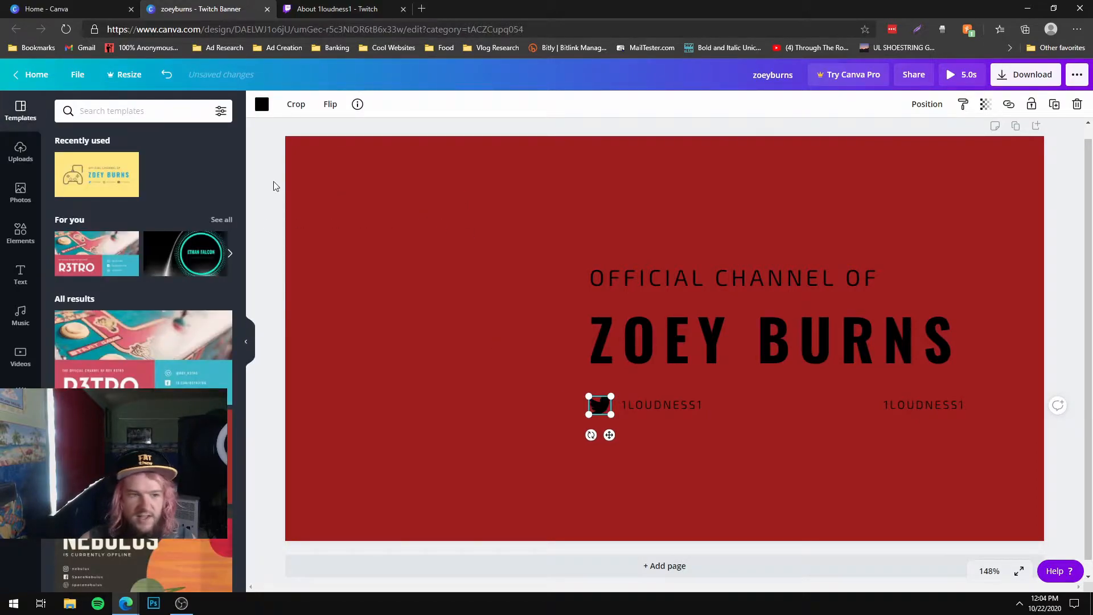
- Upload the LOUDNESS devil logo file "unknown" from the computer's Pictures folder to the design's uploads
{"action": "left_click", "coordinate": [21, 152]}
{"action": "left_click", "coordinate": [130, 112]}
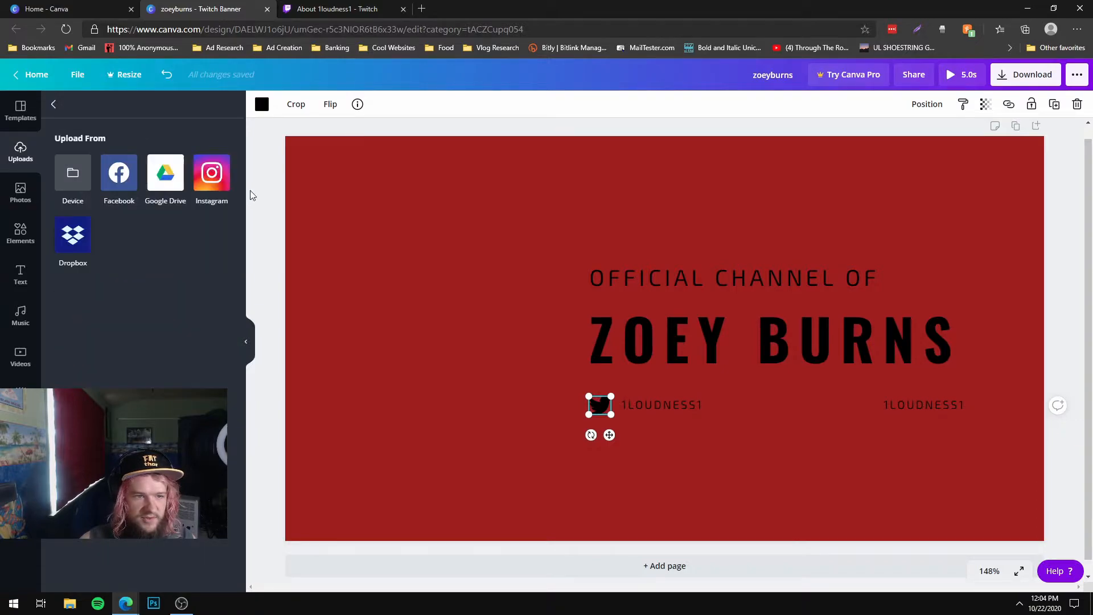
{"action": "left_click", "coordinate": [73, 178]}
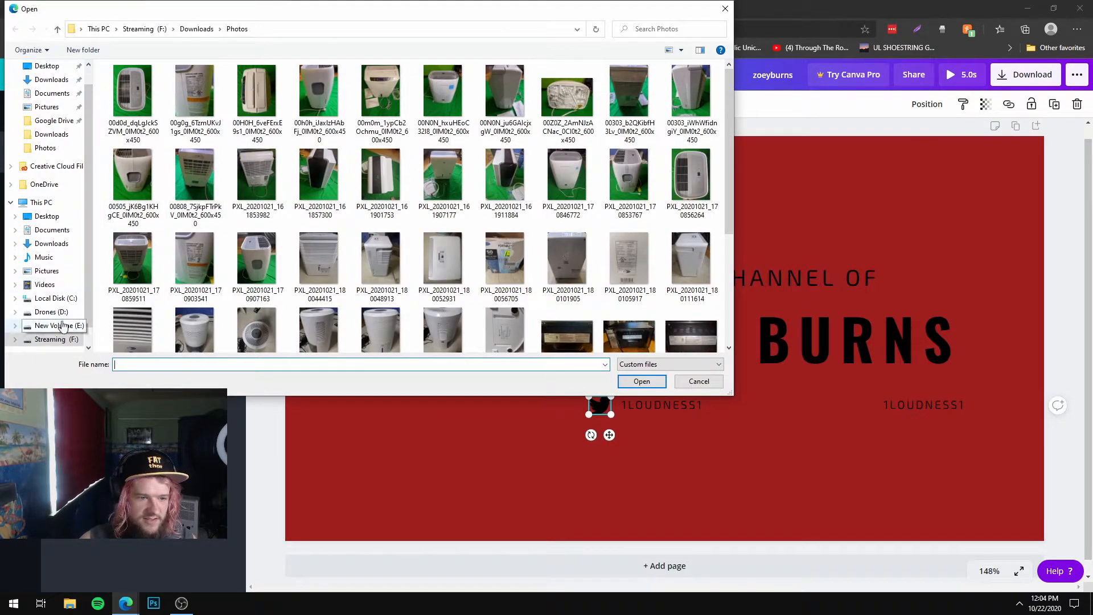
{"action": "scroll", "coordinate": [76, 307], "scroll_direction": "down", "scroll_amount": 1}
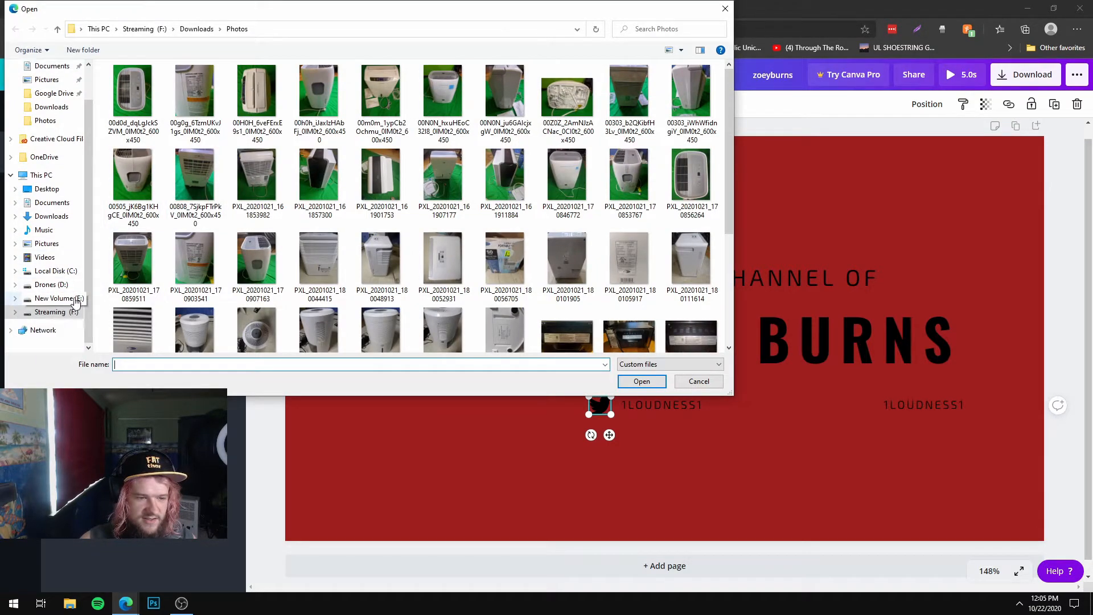
{"action": "left_click", "coordinate": [45, 243]}
{"action": "double_click", "coordinate": [195, 233]}
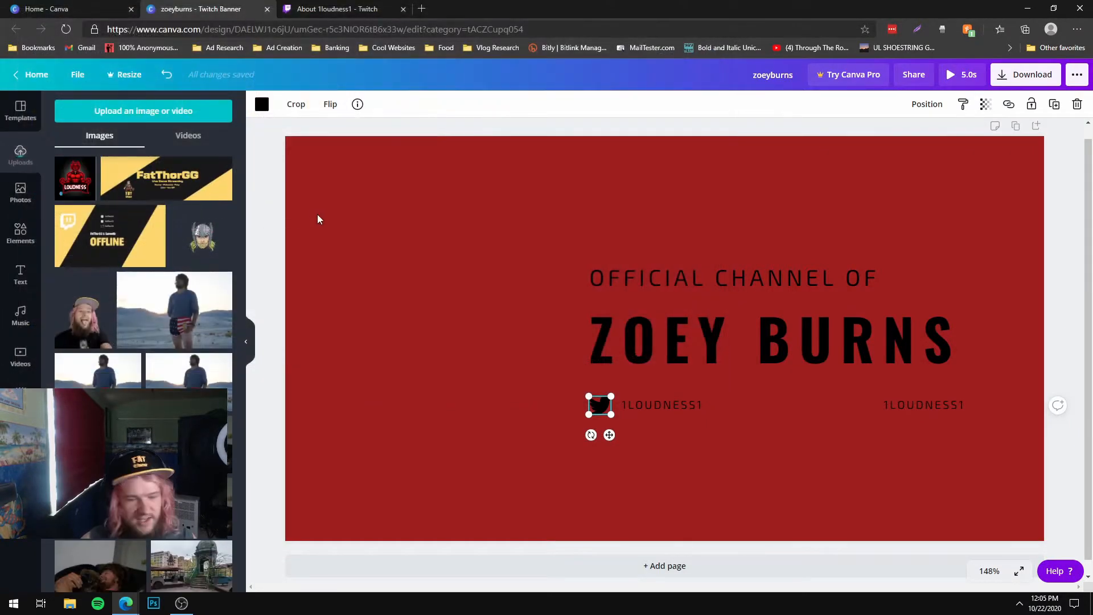
- Go to the remove.bg website and upload the "unknown" logo from Pictures to strip its background
{"action": "left_click", "coordinate": [307, 6]}
{"action": "left_click", "coordinate": [319, 23]}
{"action": "type", "text": "remove"}
{"action": "key", "text": "Return"}
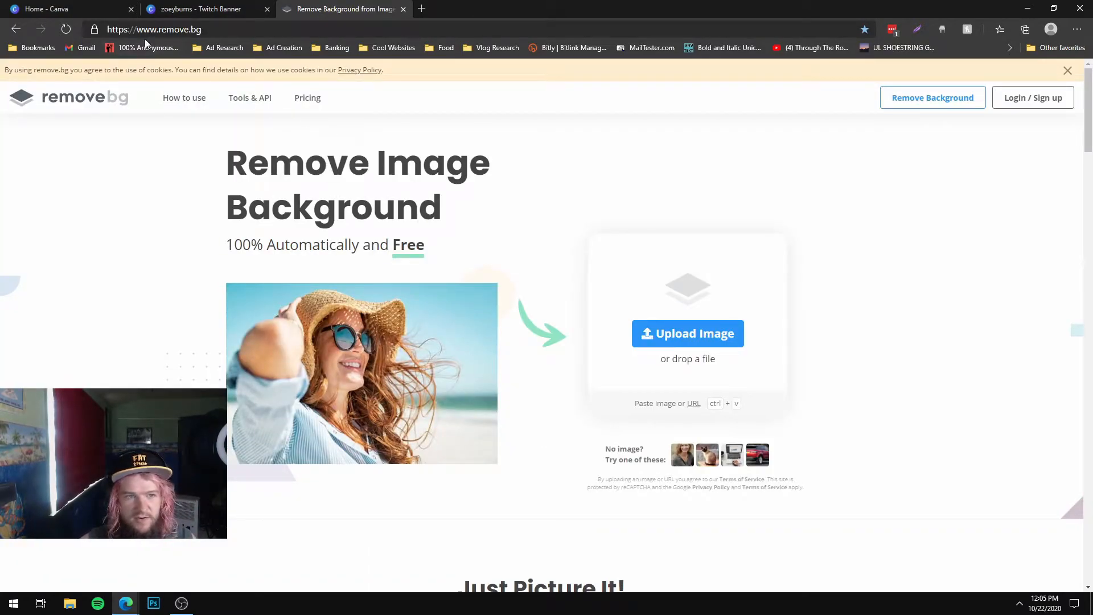
{"action": "left_click", "coordinate": [655, 334]}
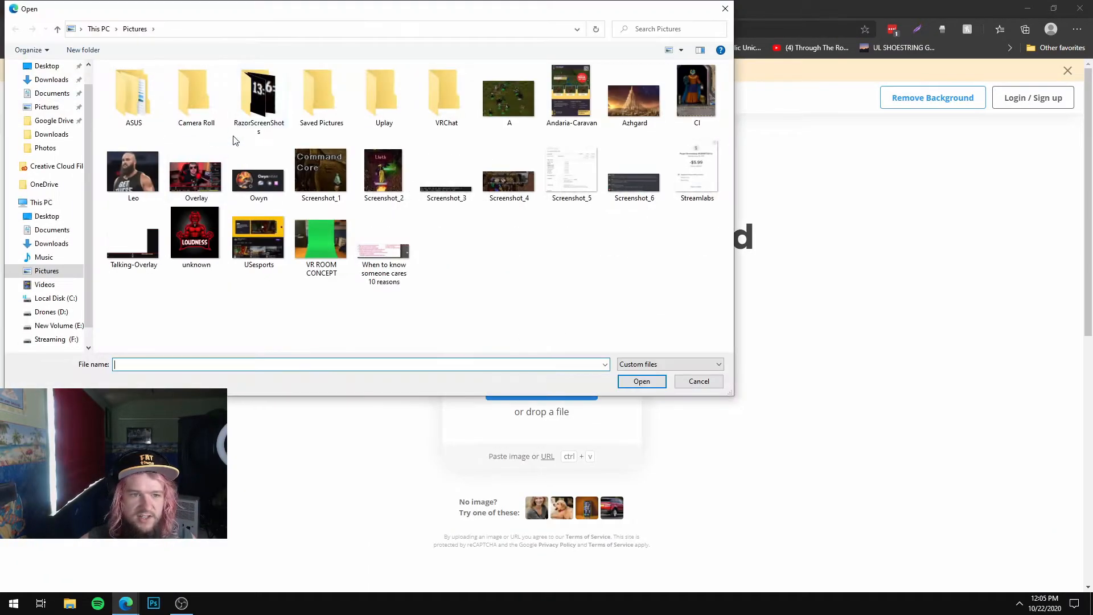
{"action": "double_click", "coordinate": [194, 234]}
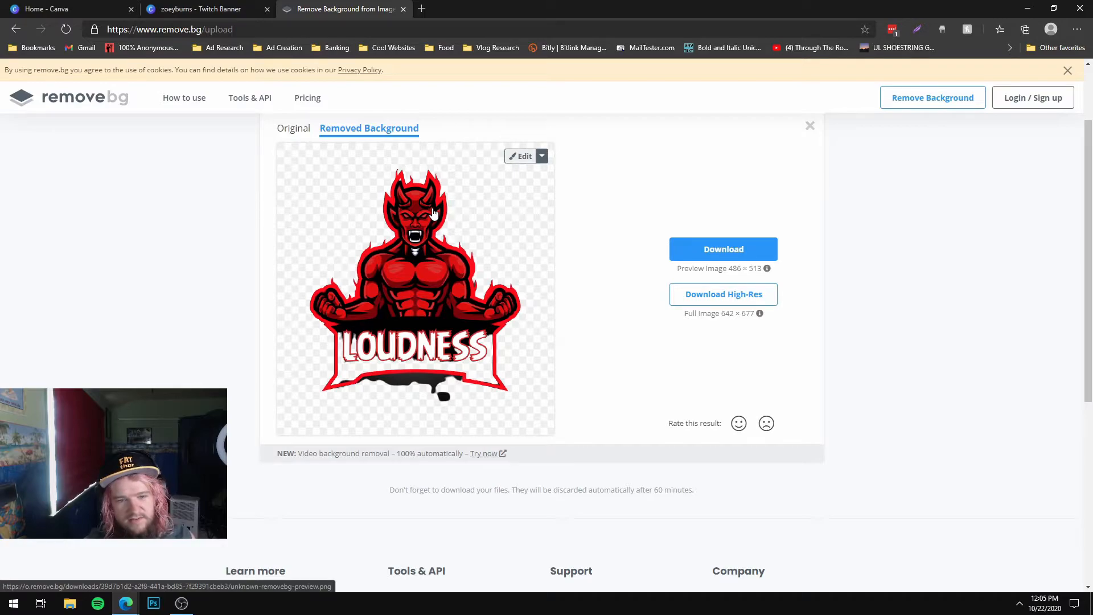
- Copy the background-free logo, paste it into the Canva banner and place it in the empty area beside the text
{"action": "right_click", "coordinate": [419, 202]}
{"action": "left_click", "coordinate": [457, 351]}
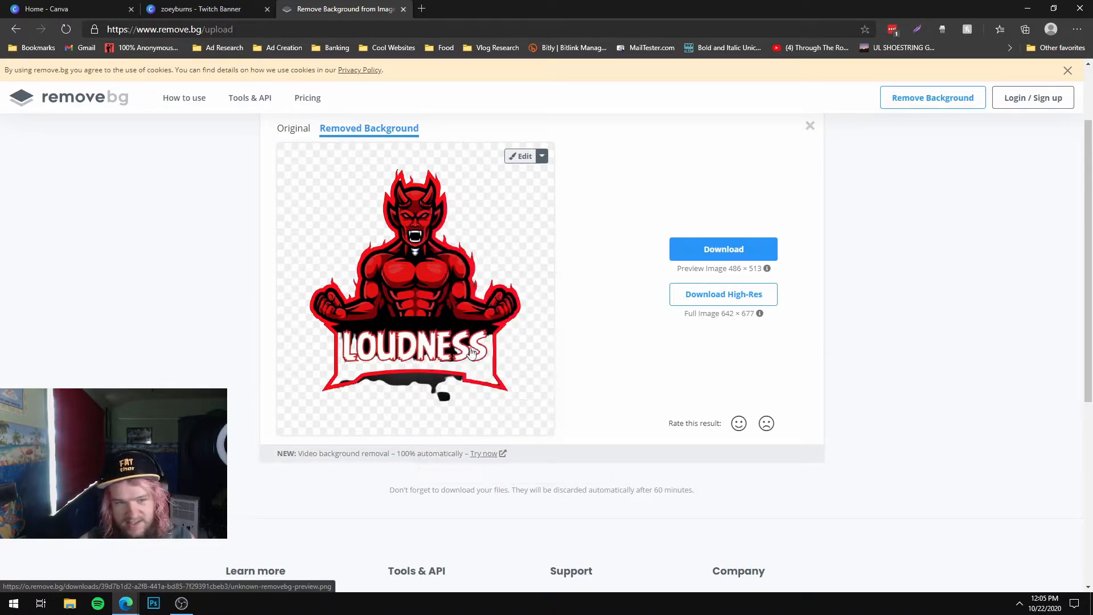
{"action": "left_click", "coordinate": [208, 7]}
{"action": "left_click", "coordinate": [467, 118]}
{"action": "left_click", "coordinate": [463, 221]}
{"action": "key", "text": "ctrl+v"}
{"action": "left_click_drag", "start_coordinate": [638, 309], "coordinate": [383, 272]}
- Crop the pasted logo to the devil figure, cutting off the LOUDNESS lettering and drips below it
{"action": "left_click", "coordinate": [389, 107]}
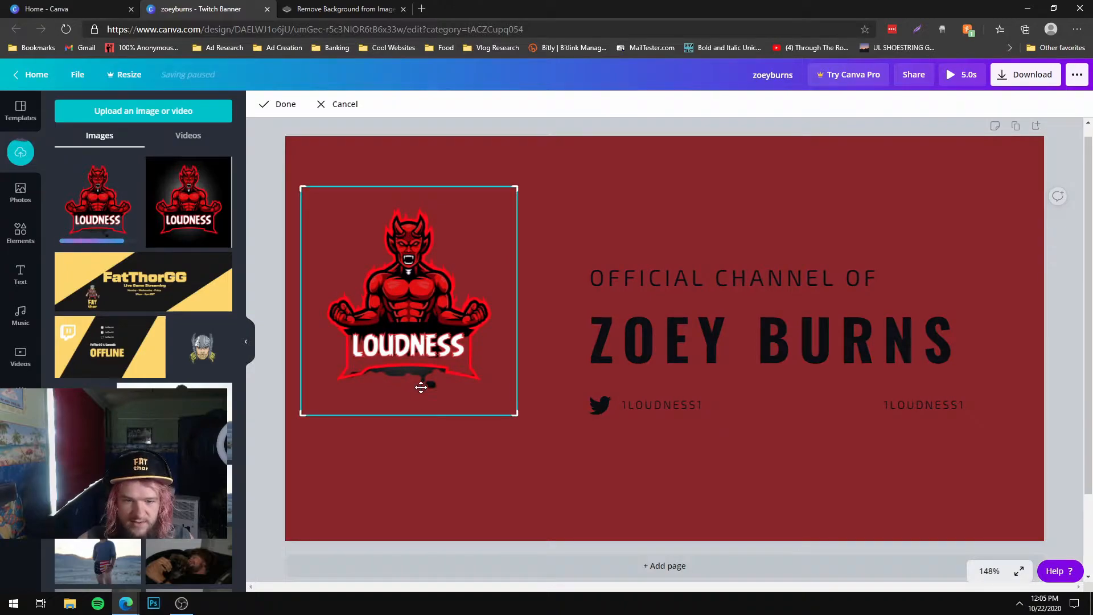
{"action": "left_click_drag", "start_coordinate": [407, 413], "coordinate": [408, 401]}
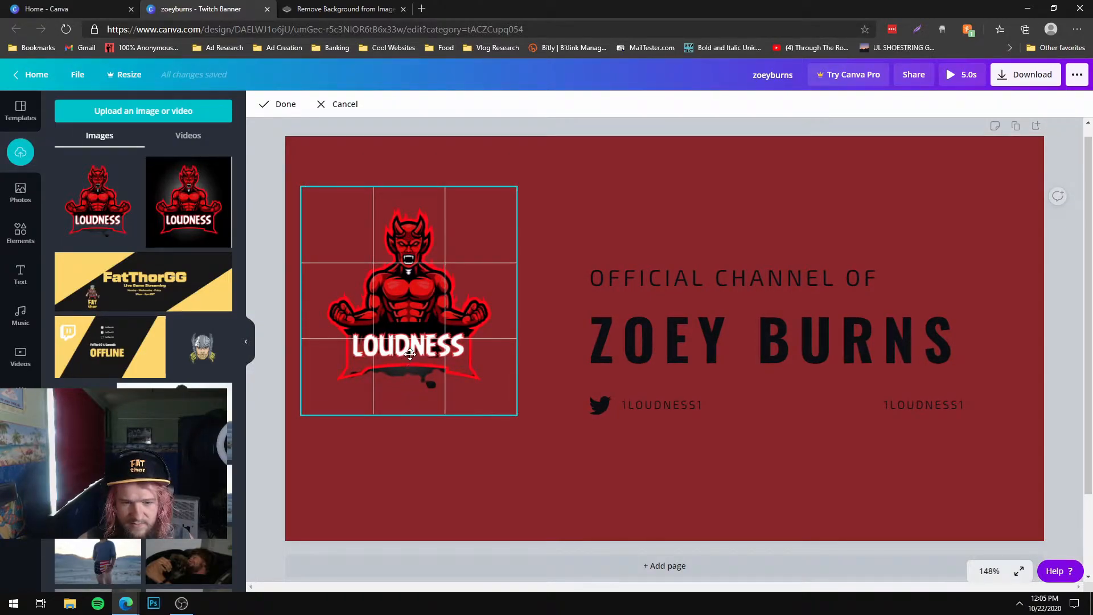
{"action": "left_click_drag", "start_coordinate": [303, 414], "coordinate": [308, 328]}
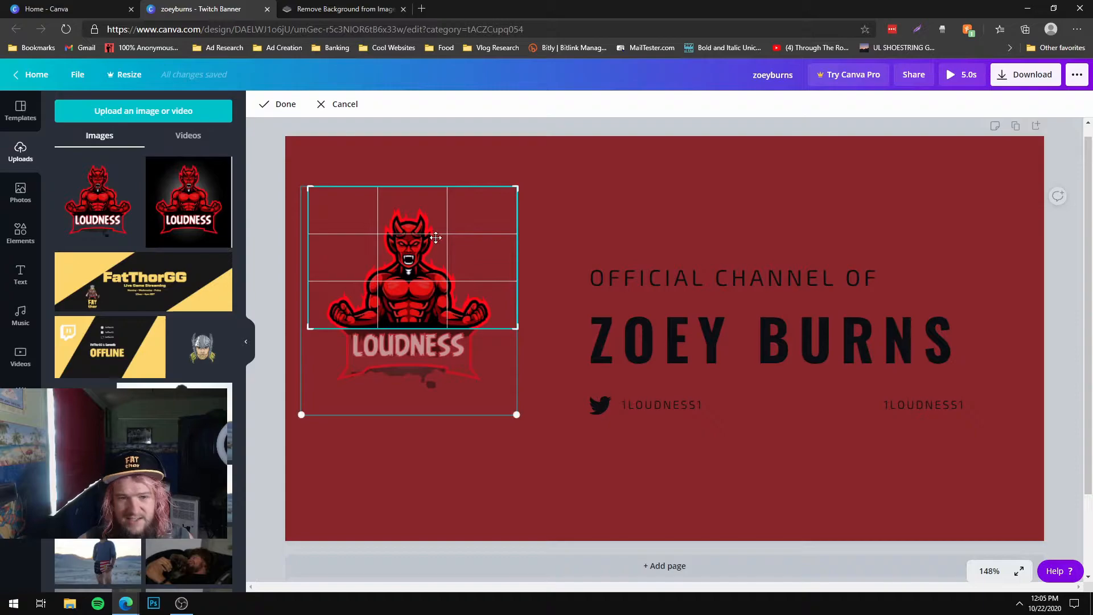
{"action": "left_click", "coordinate": [279, 104]}
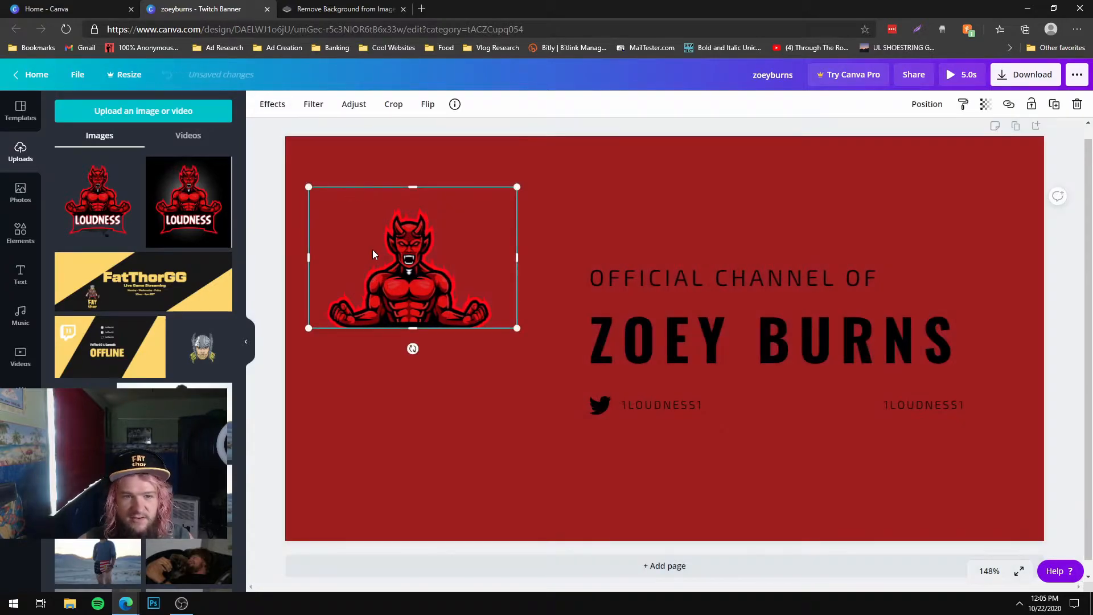
- Lower the cropped devil figure to sit level with the text block and close the remove.bg page
{"action": "left_click", "coordinate": [587, 248]}
{"action": "left_click_drag", "start_coordinate": [409, 294], "coordinate": [399, 333]}
{"action": "left_click", "coordinate": [1060, 288]}
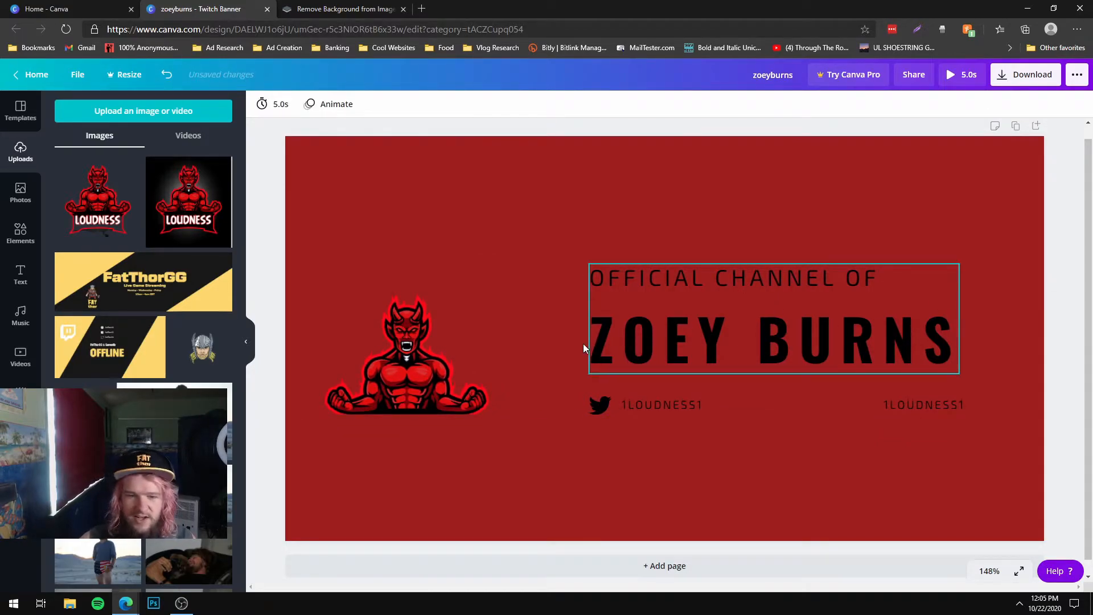
{"action": "left_click", "coordinate": [341, 9]}
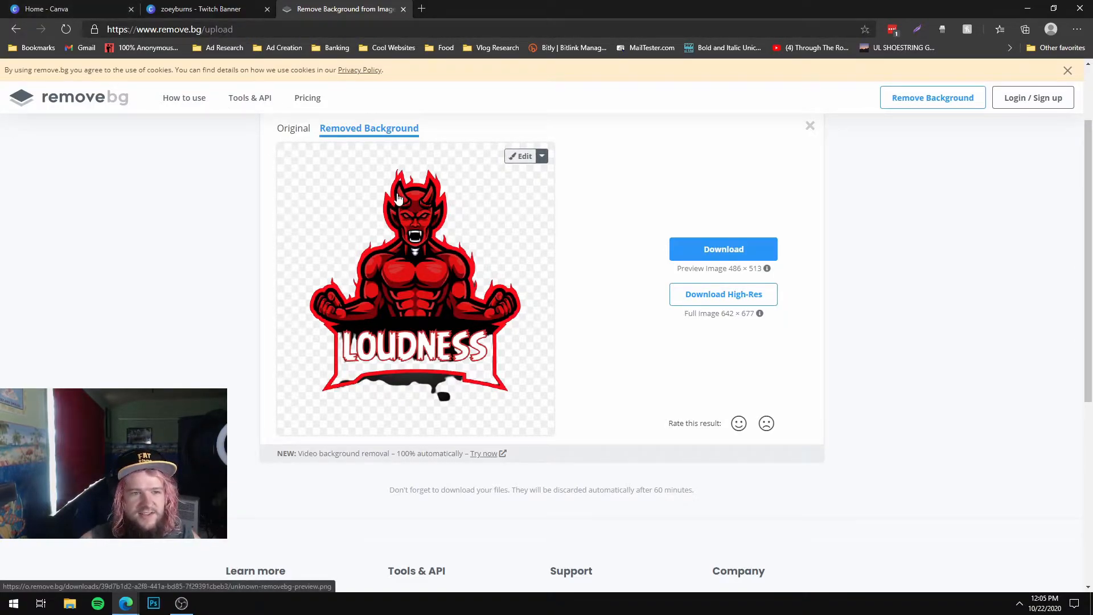
{"action": "left_click", "coordinate": [403, 10]}
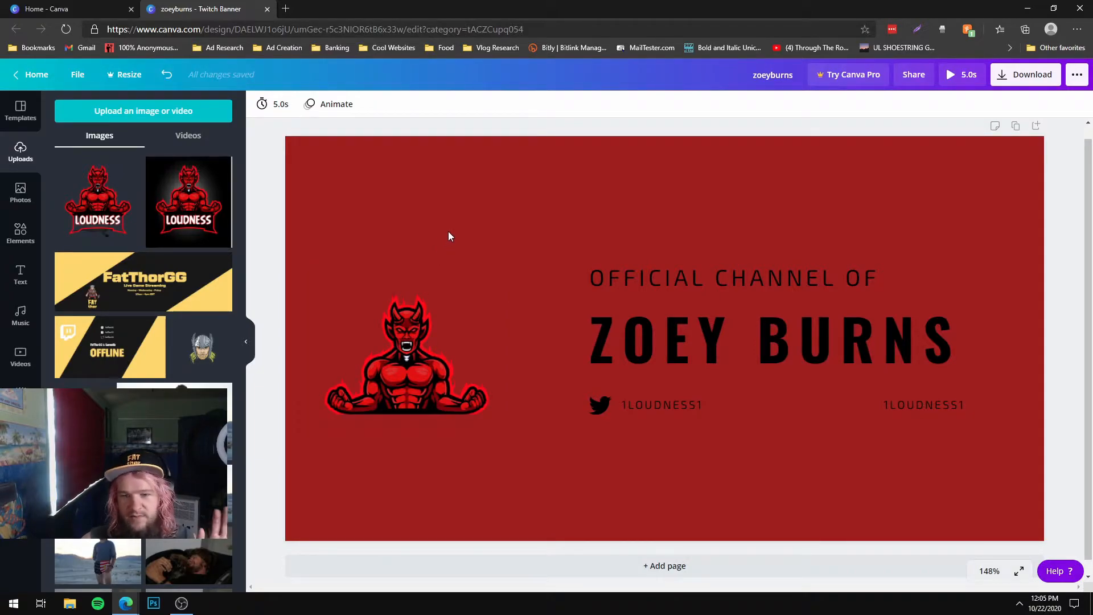
- Replace the large ZOEY BURNS heading with 1LOUDNESS1
{"action": "left_click", "coordinate": [648, 329]}
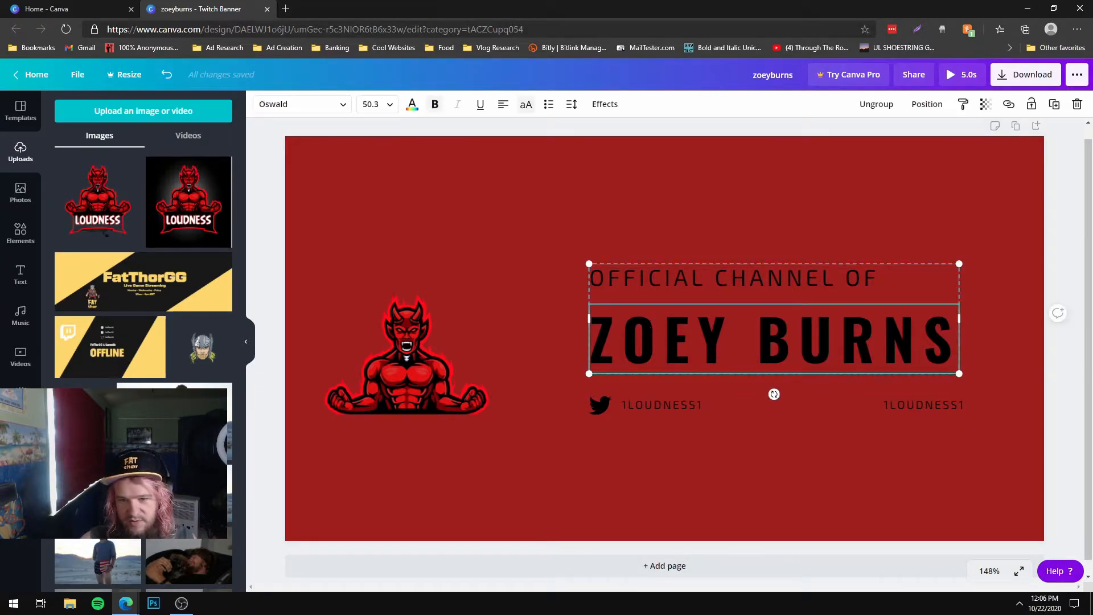
{"action": "left_click", "coordinate": [648, 329]}
{"action": "left_click", "coordinate": [756, 371]}
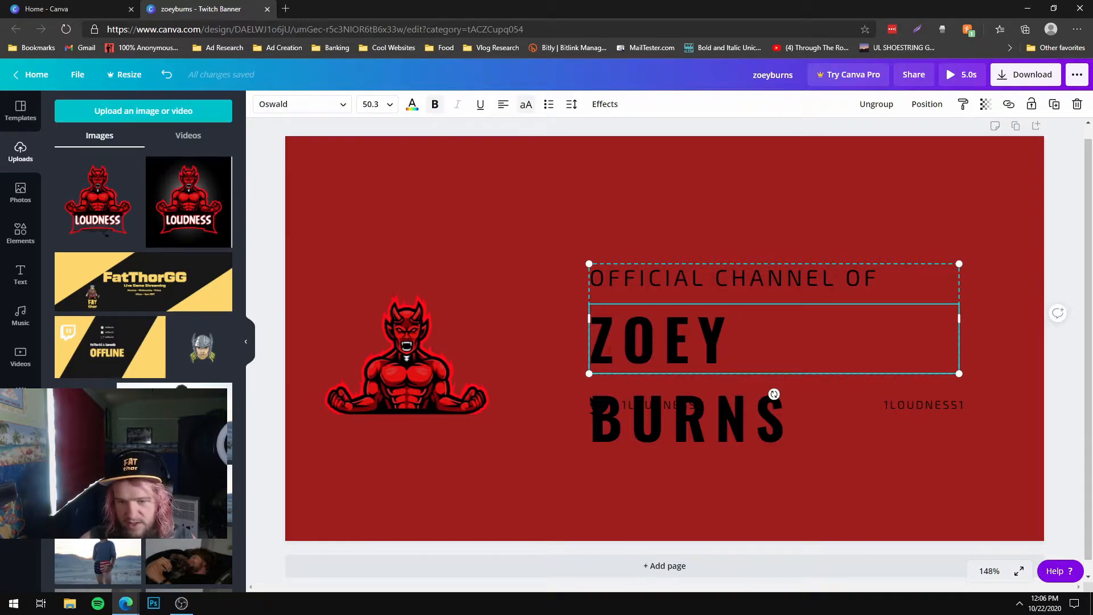
{"action": "key", "text": "ctrl+a"}
{"action": "type", "text": "OUDNESS1"}
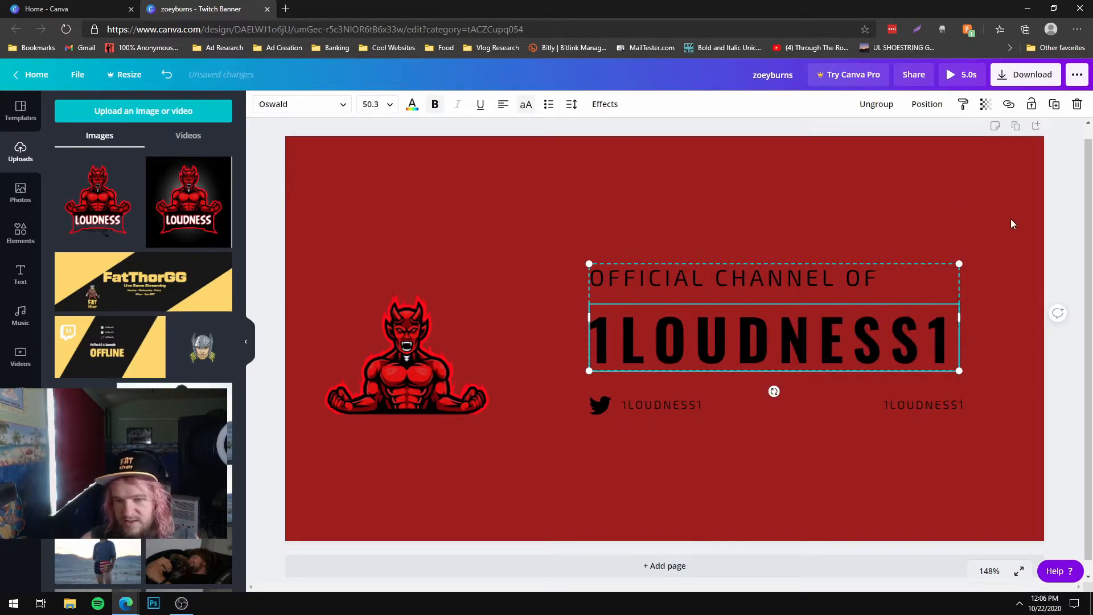
{"action": "left_click", "coordinate": [1063, 216]}
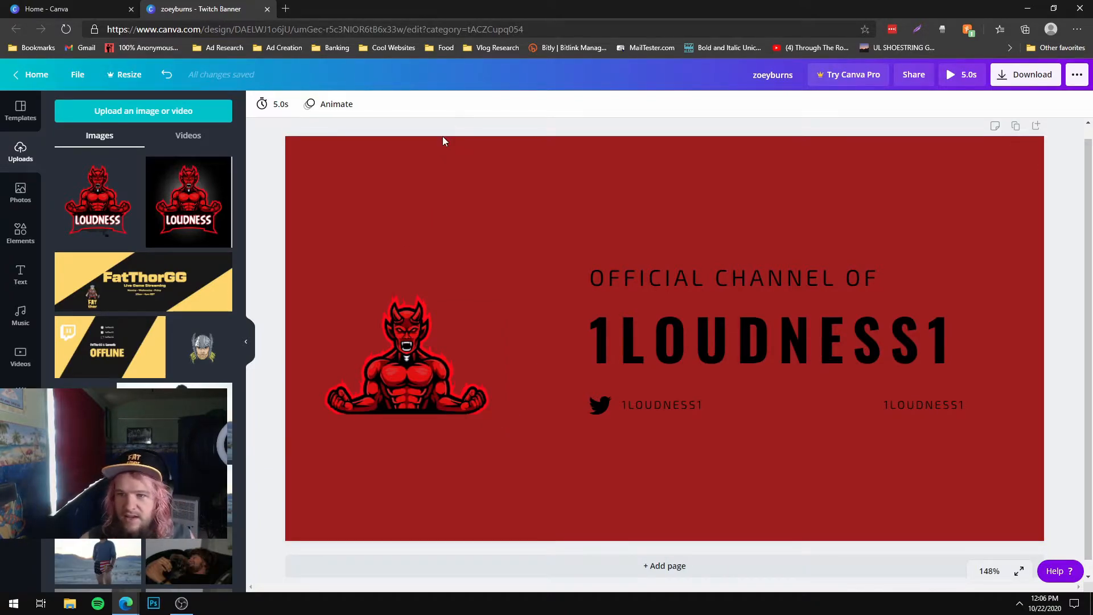
- Add the recently used devil mask photo, align it to the banner's upper-left corner and enlarge it slightly
{"action": "left_click", "coordinate": [21, 193]}
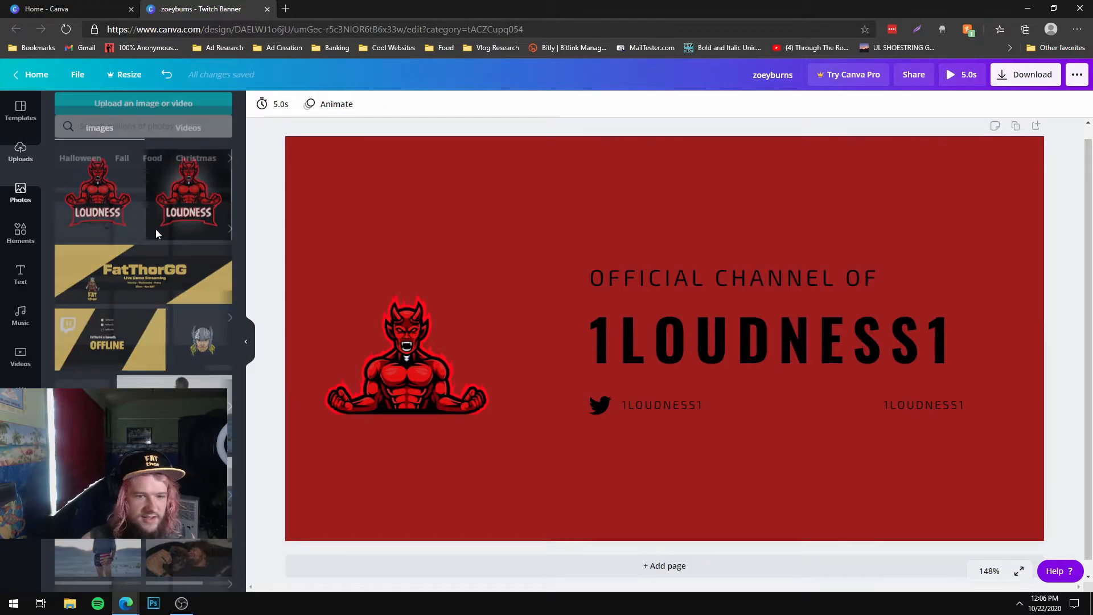
{"action": "left_click", "coordinate": [102, 215]}
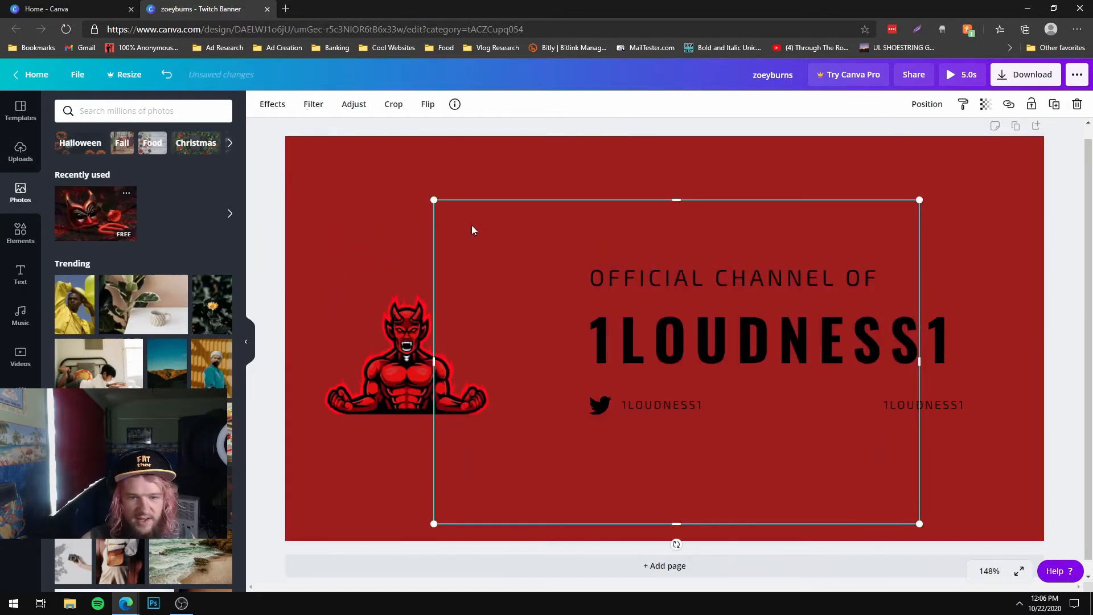
{"action": "left_click_drag", "start_coordinate": [479, 221], "coordinate": [331, 157]}
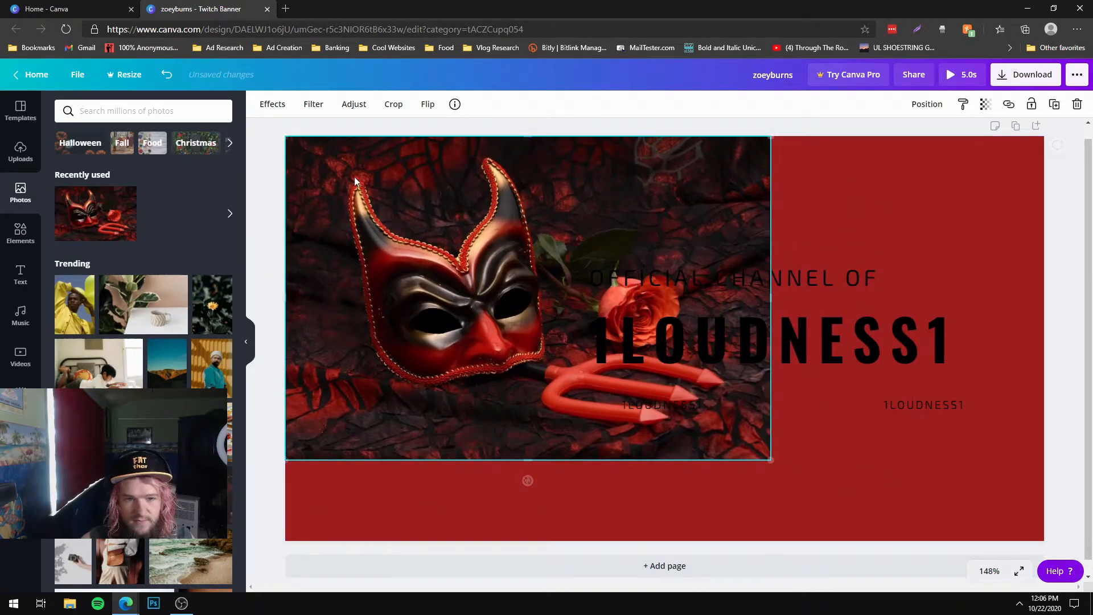
{"action": "left_click_drag", "start_coordinate": [770, 459], "coordinate": [820, 493]}
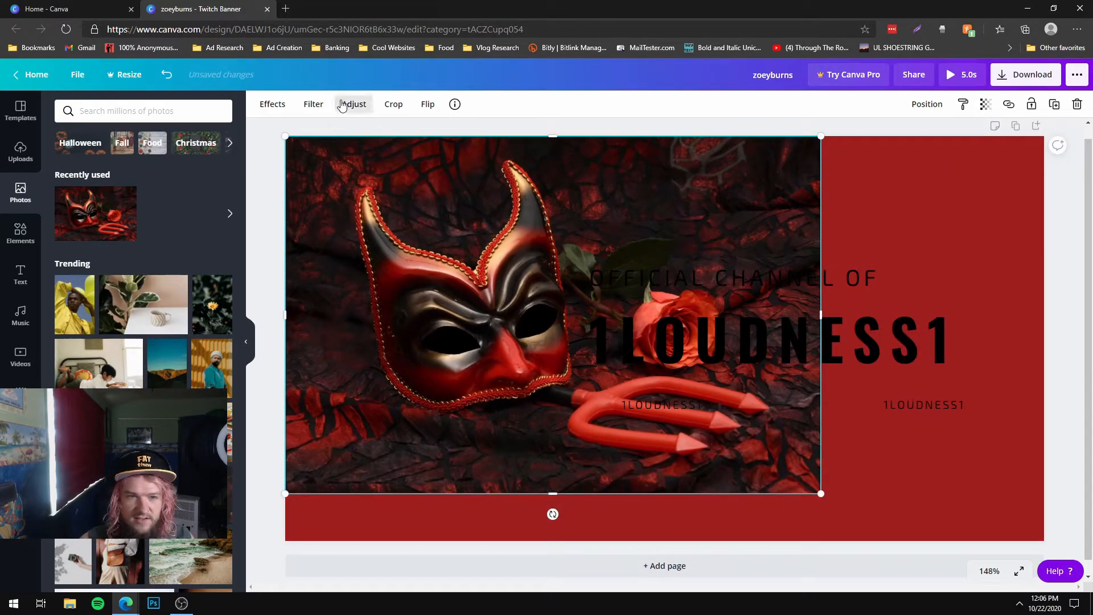
- Make the devil mask photo semi-transparent and enlarge it to 900 × 600 so it covers the whole banner
{"action": "left_click", "coordinate": [361, 106]}
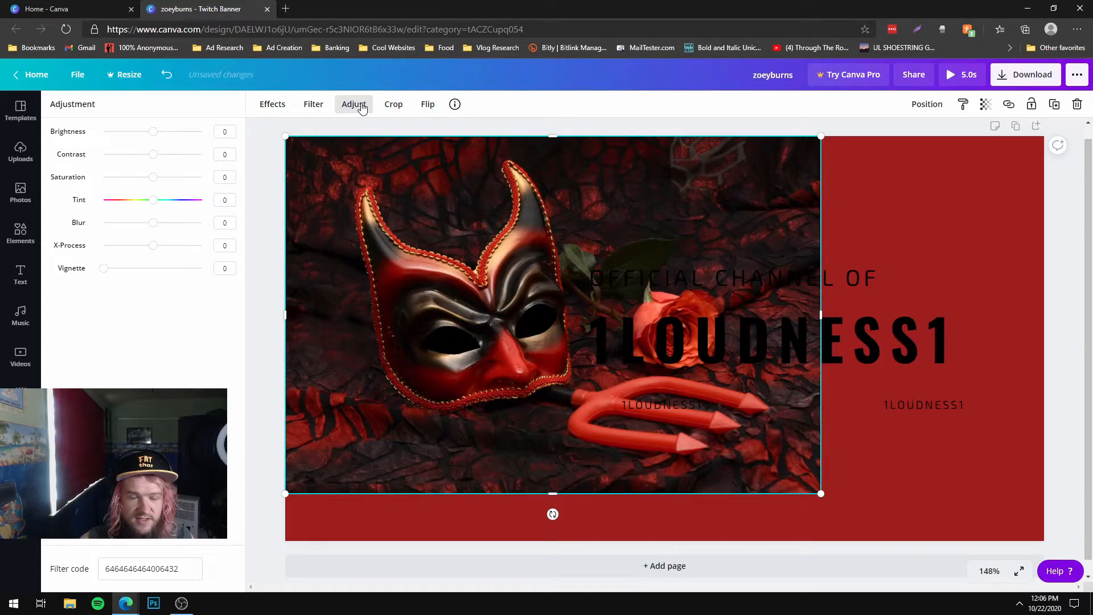
{"action": "left_click", "coordinate": [980, 111]}
{"action": "left_click_drag", "start_coordinate": [951, 135], "coordinate": [909, 147]}
{"action": "left_click", "coordinate": [721, 183]}
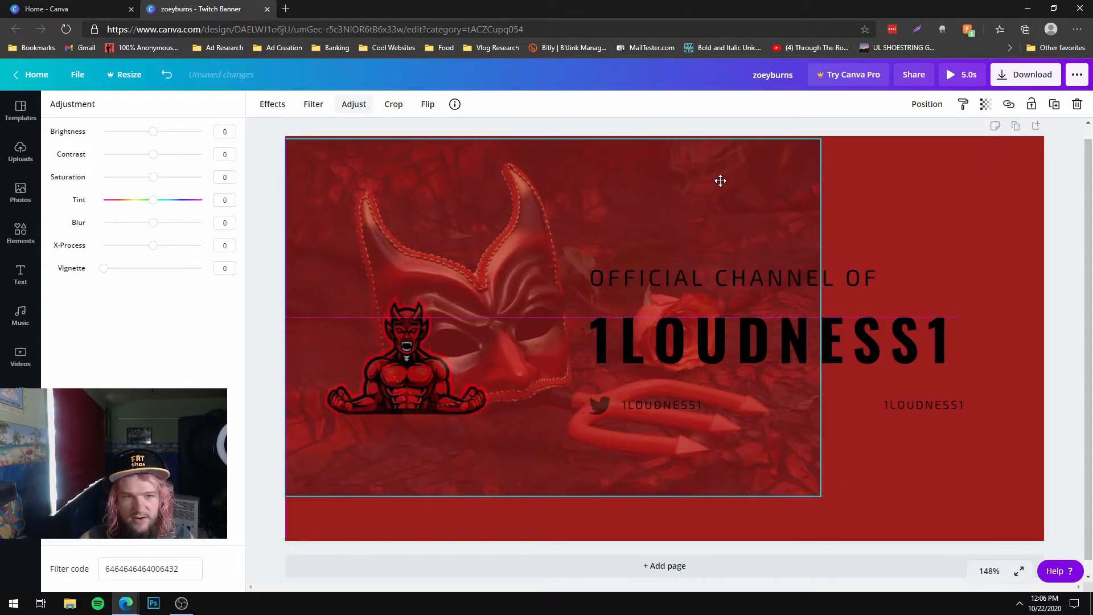
{"action": "left_click_drag", "start_coordinate": [822, 497], "coordinate": [1092, 574]}
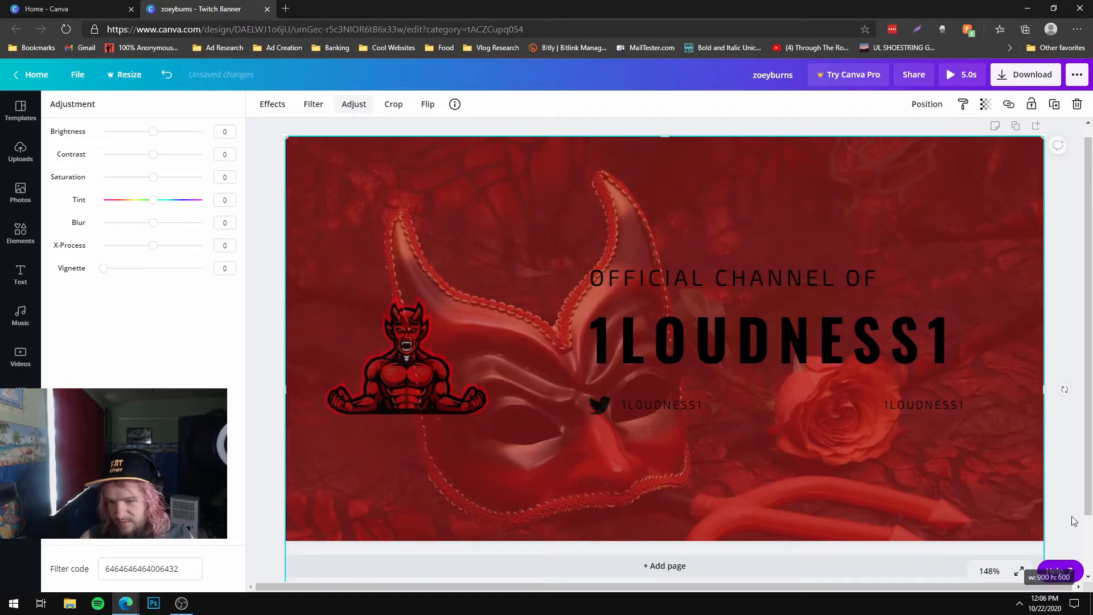
{"action": "left_click", "coordinate": [1064, 438]}
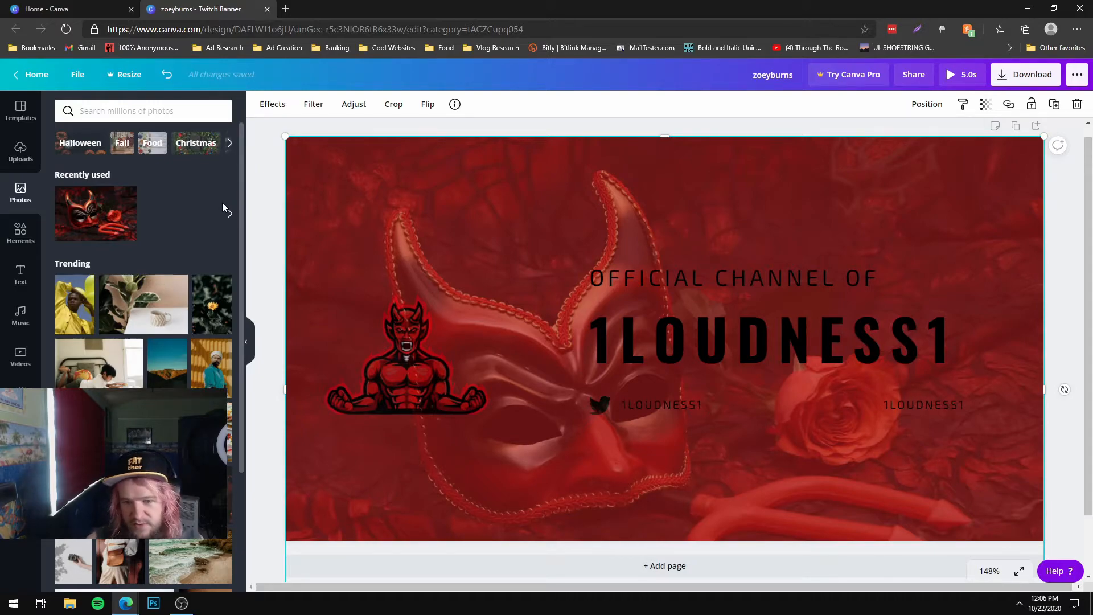
{"action": "right_click", "coordinate": [222, 202]}
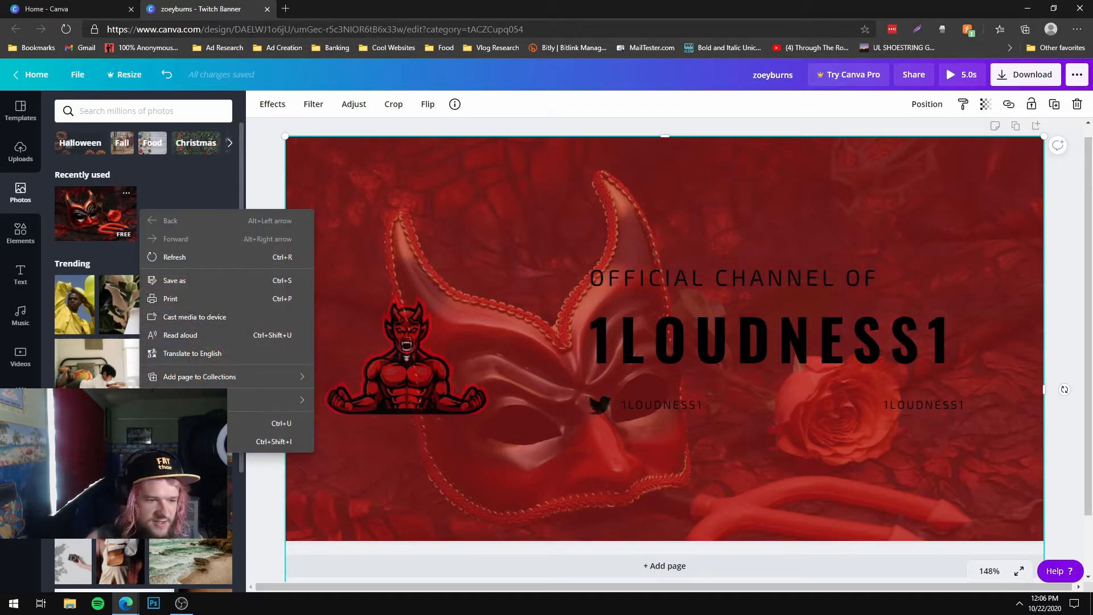
{"action": "left_click", "coordinate": [31, 380]}
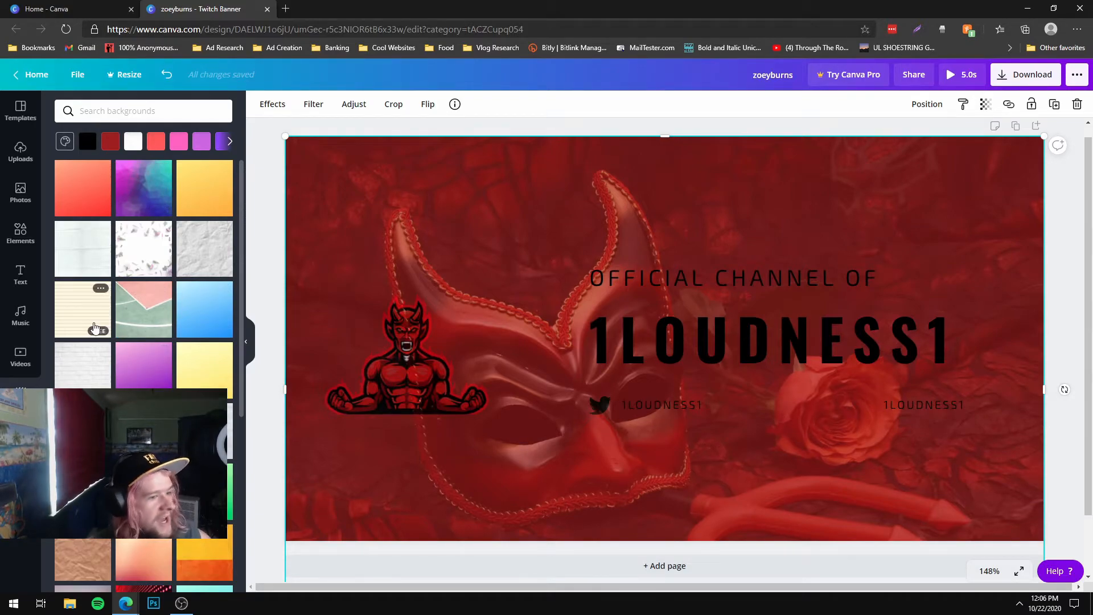
{"action": "left_click", "coordinate": [21, 281]}
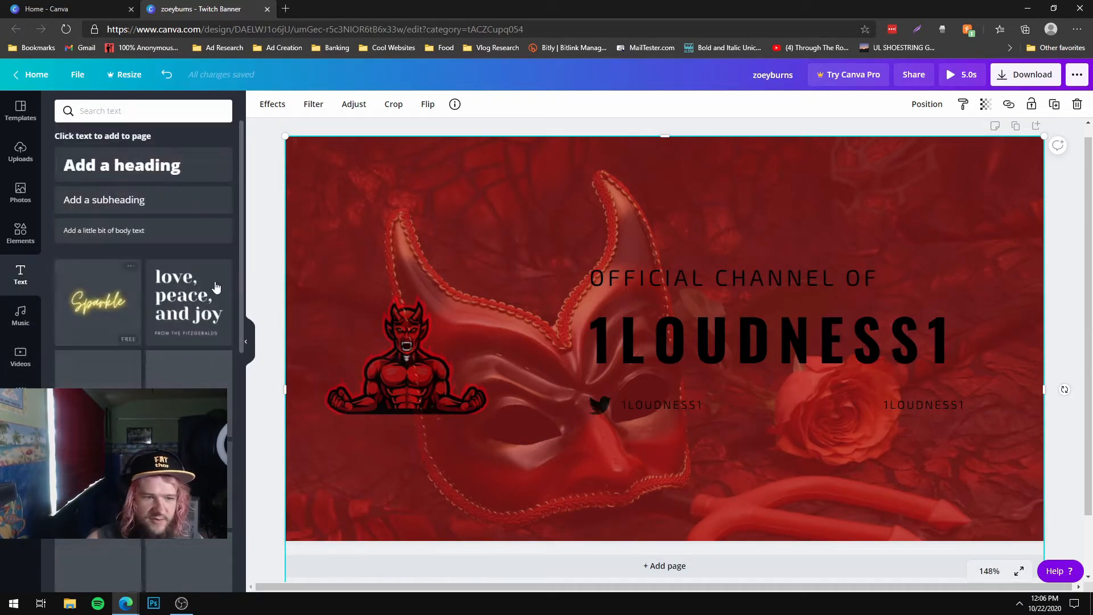
{"action": "scroll", "coordinate": [194, 292], "scroll_direction": "down", "scroll_amount": 4}
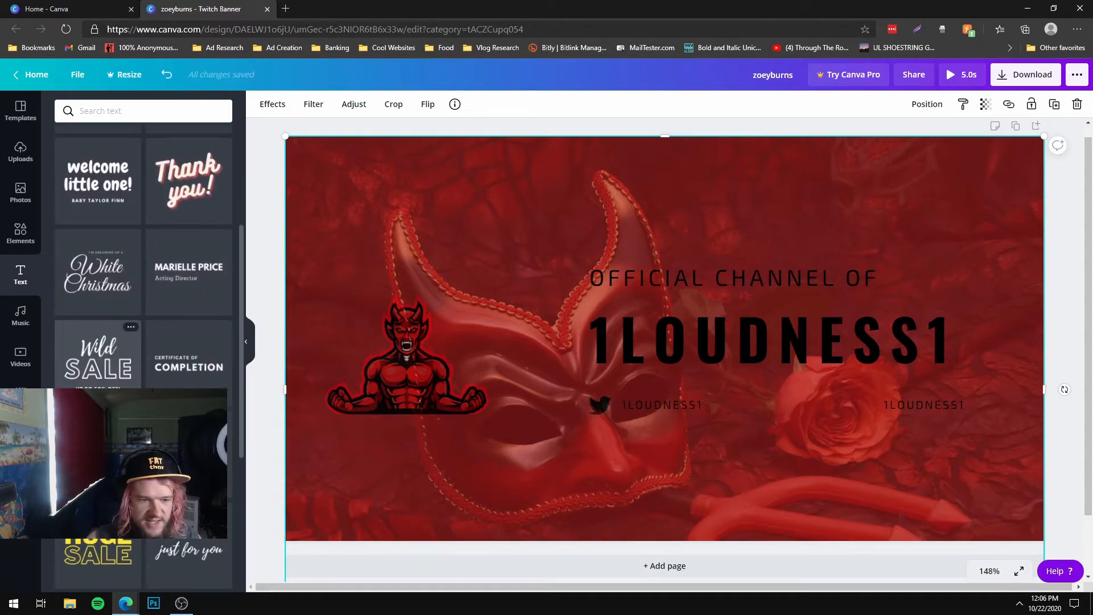
{"action": "scroll", "coordinate": [108, 398], "scroll_direction": "down", "scroll_amount": 1}
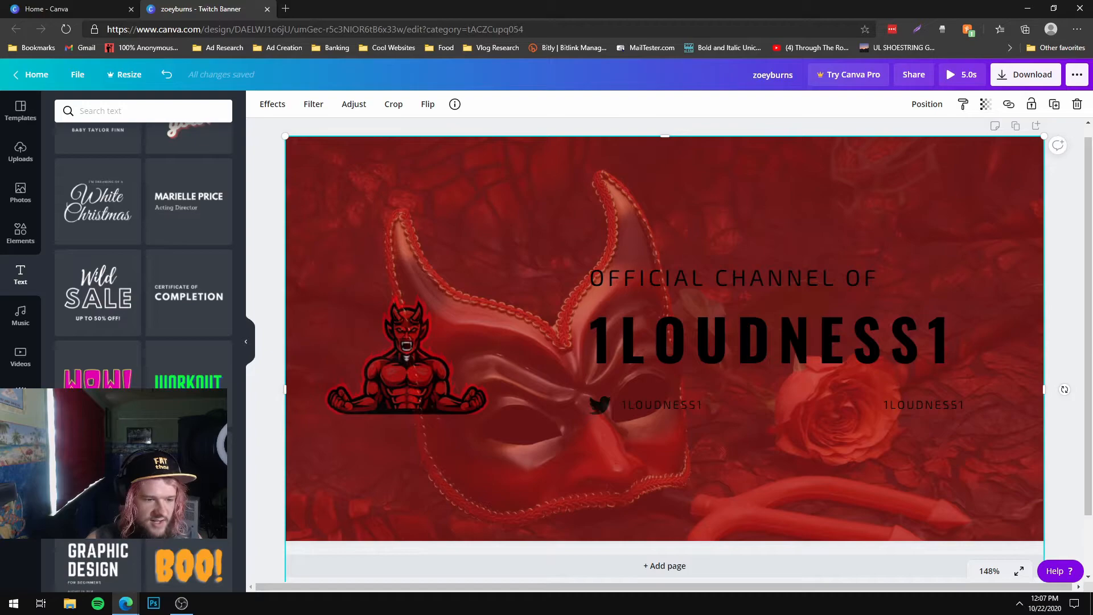
- Add the recently used Twitch logo, size and place it beside the second 1LOUDNESS1 handle, and colour it black
{"action": "left_click", "coordinate": [21, 232]}
{"action": "left_click", "coordinate": [126, 109]}
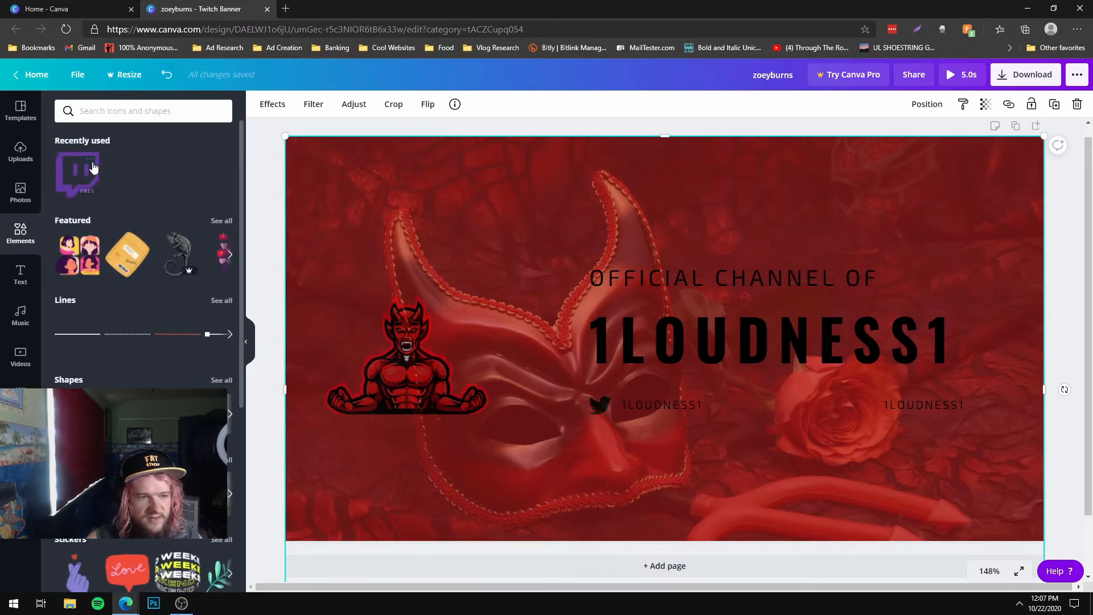
{"action": "left_click", "coordinate": [77, 173]}
{"action": "left_click_drag", "start_coordinate": [605, 284], "coordinate": [866, 410]}
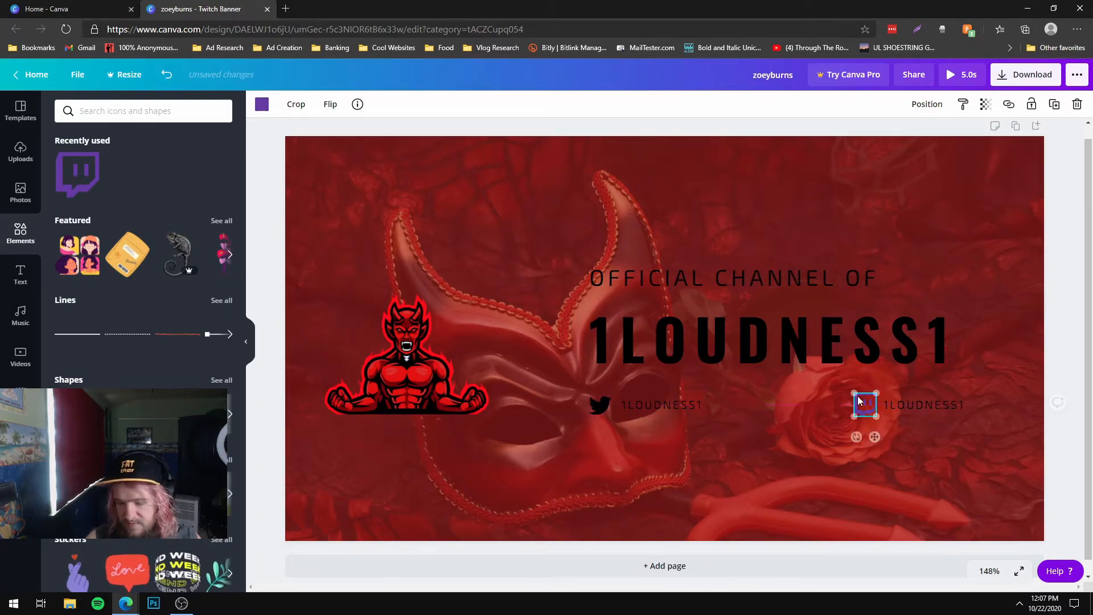
{"action": "left_click", "coordinate": [262, 104]}
{"action": "left_click", "coordinate": [66, 217]}
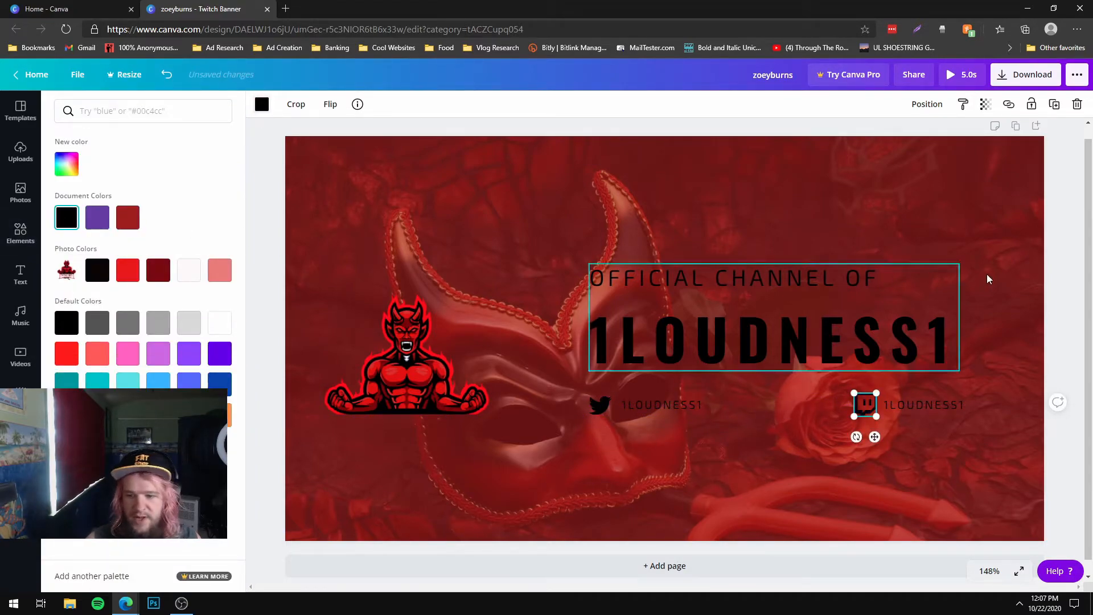
{"action": "left_click", "coordinate": [1059, 263]}
{"action": "left_click", "coordinate": [1070, 244]}
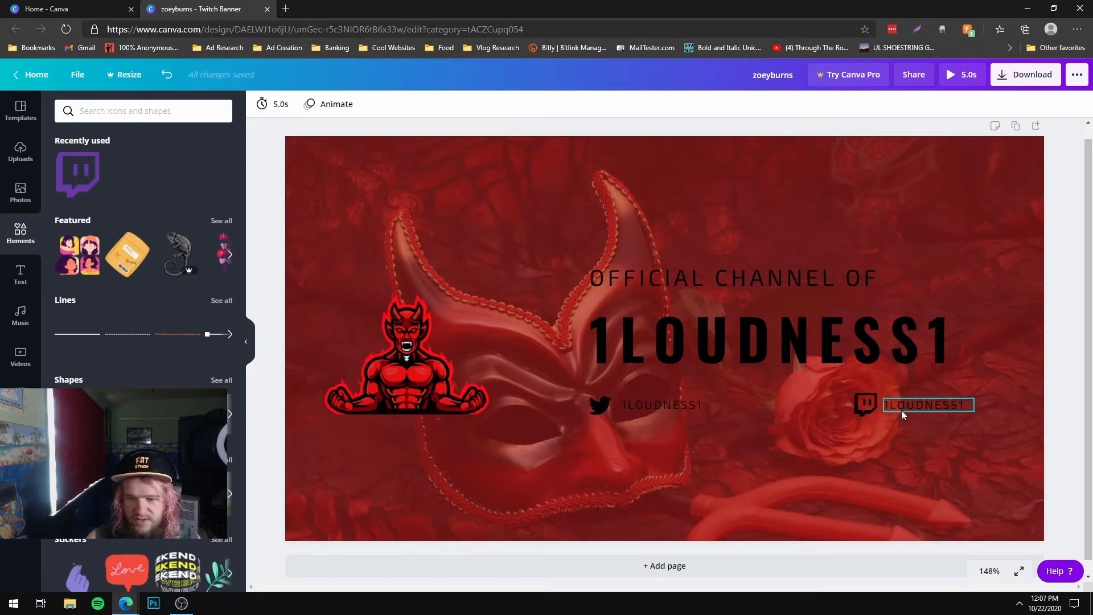
- Open Discord from the system tray, then return to the banner and remove the Twitch logo beside the second handle
{"action": "left_click", "coordinate": [873, 407]}
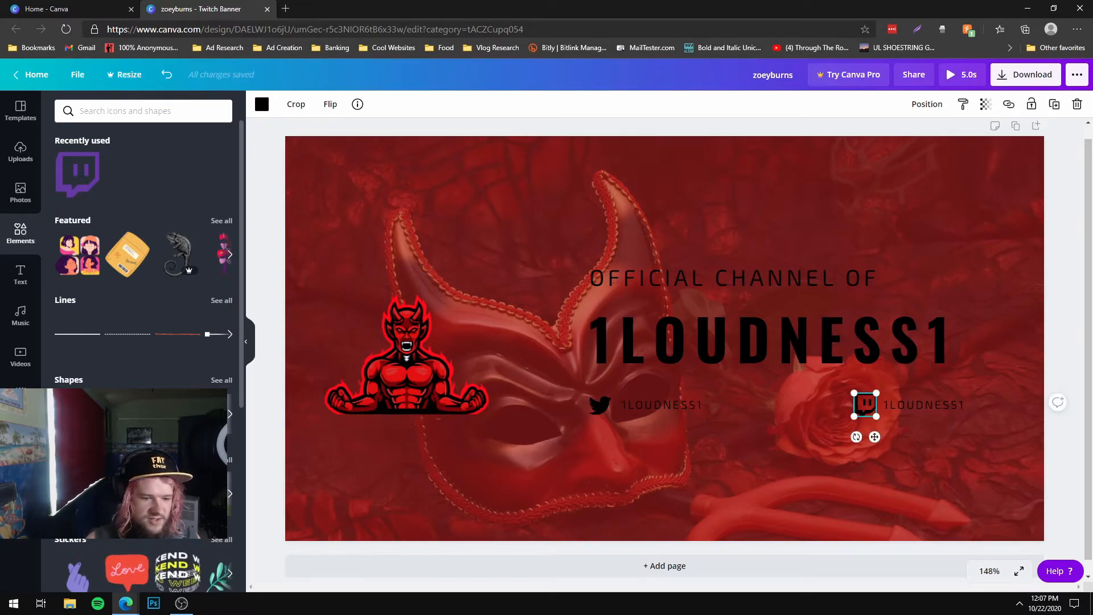
{"action": "left_click", "coordinate": [1019, 603]}
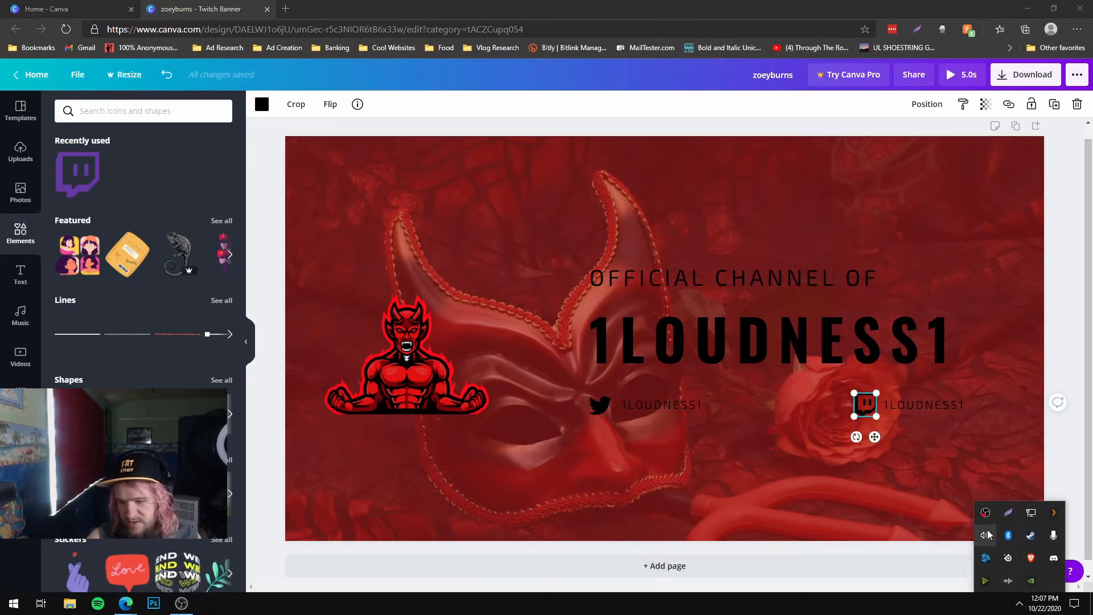
{"action": "left_click", "coordinate": [1053, 560]}
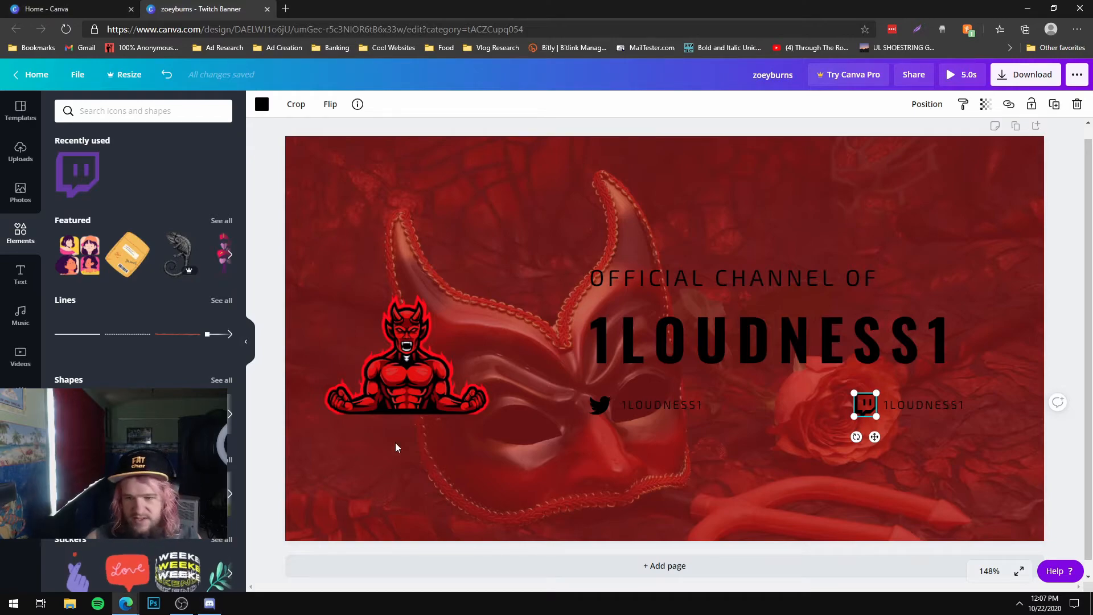
{"action": "key", "text": "Escape"}
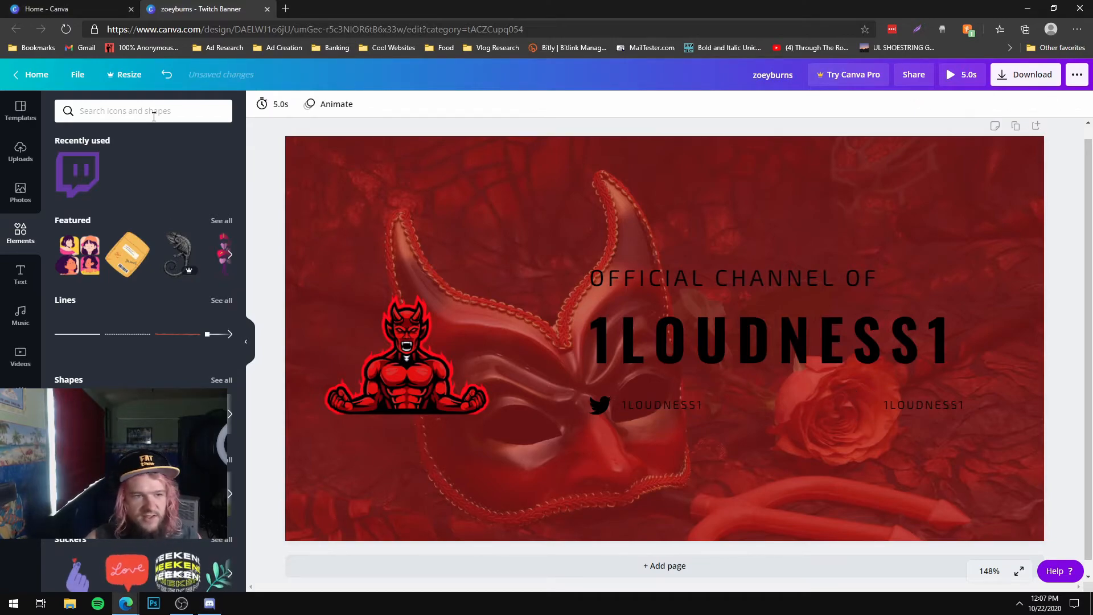
- Search the elements for youtube and place the red YouTube logo, shrunk to icon size, beside the second 1LOUDNESS1 handle
{"action": "left_click", "coordinate": [151, 111]}
{"action": "type", "text": "youtub"}
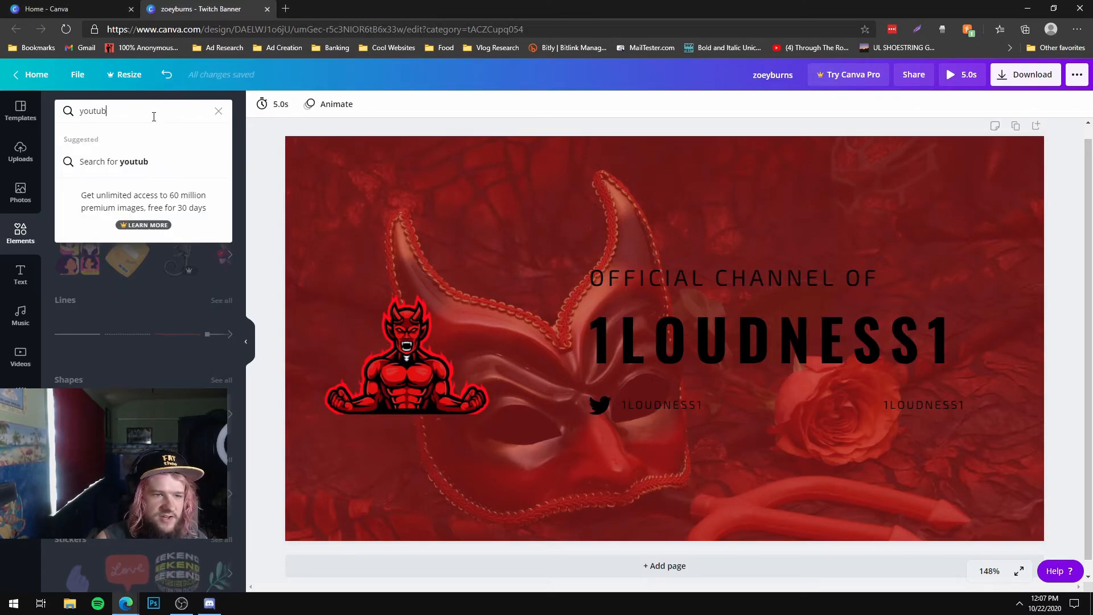
{"action": "type", "text": "e"}
{"action": "key", "text": "Return"}
{"action": "left_click_drag", "start_coordinate": [82, 210], "coordinate": [817, 408]}
{"action": "left_click_drag", "start_coordinate": [988, 506], "coordinate": [870, 411]}
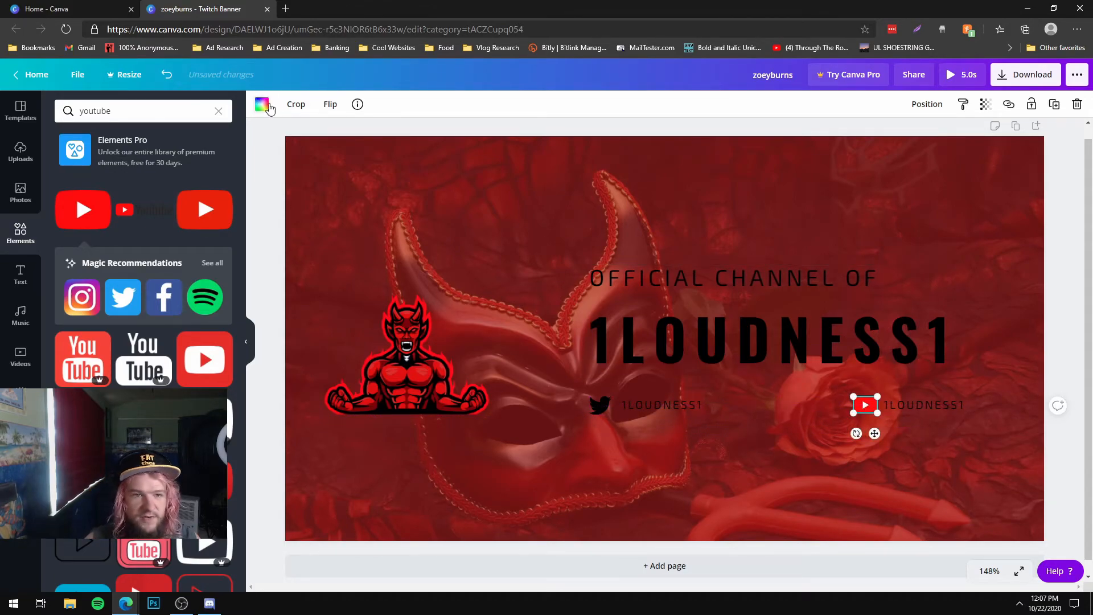
- Recolour the YouTube logo's white play triangle black and deselect the logo
{"action": "left_click", "coordinate": [262, 105]}
{"action": "left_click", "coordinate": [67, 217]}
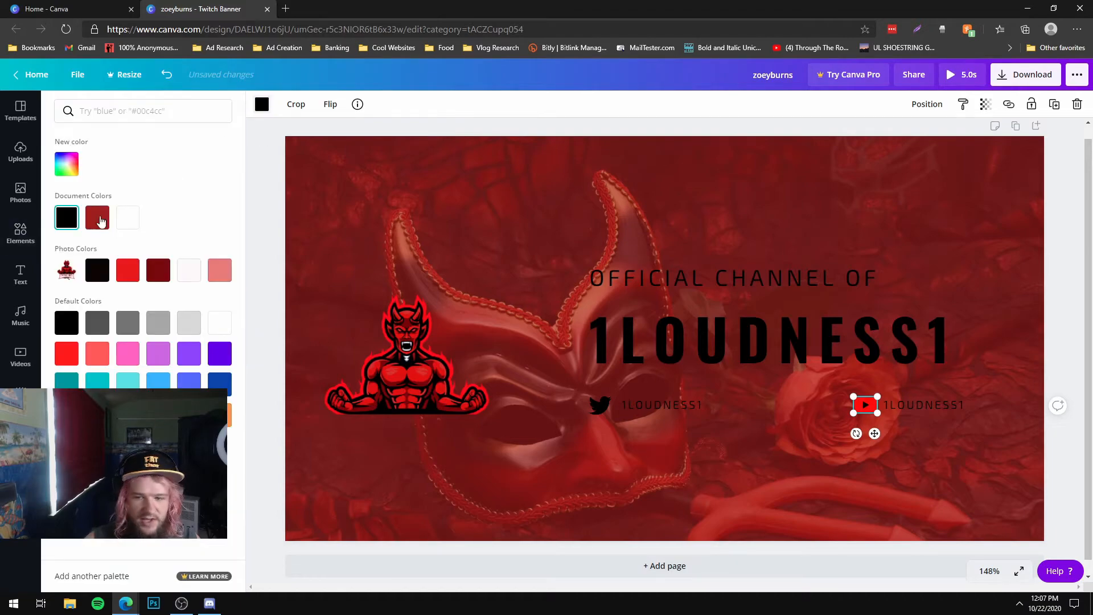
{"action": "left_click", "coordinate": [1076, 269]}
{"action": "left_click", "coordinate": [1056, 305]}
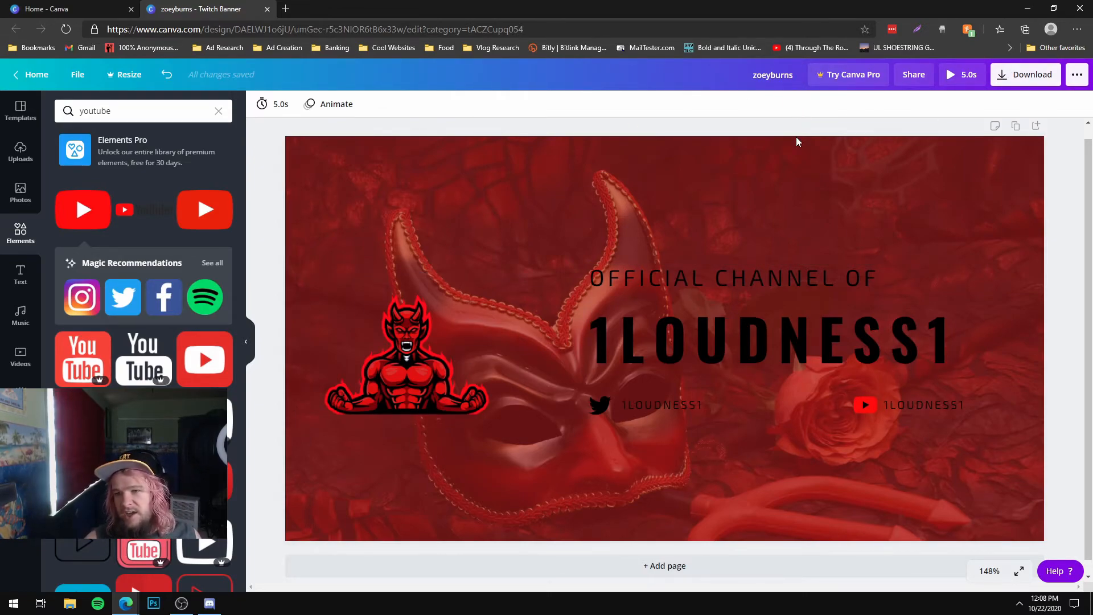
- Download the banner as a PNG and dismiss the Canva Pro trial offer
{"action": "left_click", "coordinate": [1006, 80]}
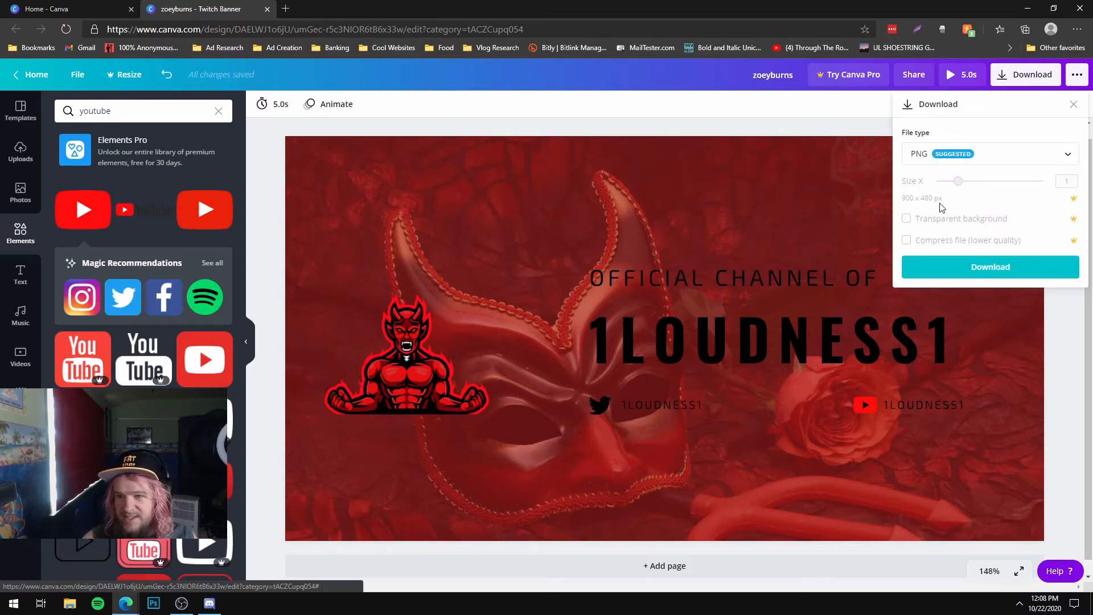
{"action": "left_click", "coordinate": [927, 164]}
{"action": "scroll", "coordinate": [990, 273], "scroll_direction": "down", "scroll_amount": 1}
{"action": "scroll", "coordinate": [968, 285], "scroll_direction": "up", "scroll_amount": 1}
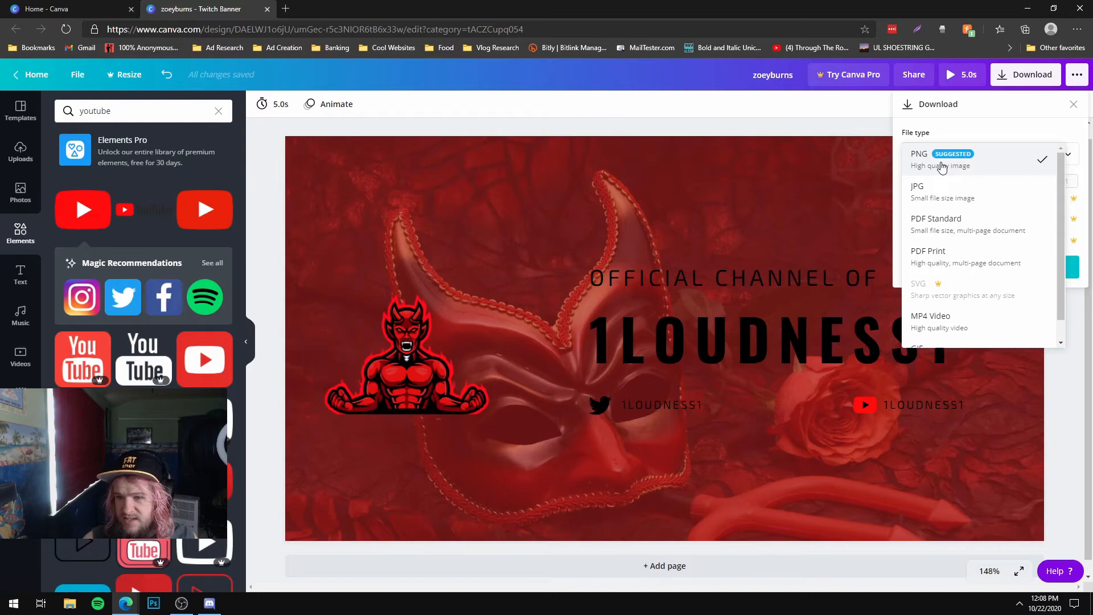
{"action": "left_click", "coordinate": [918, 169]}
{"action": "left_click", "coordinate": [950, 271]}
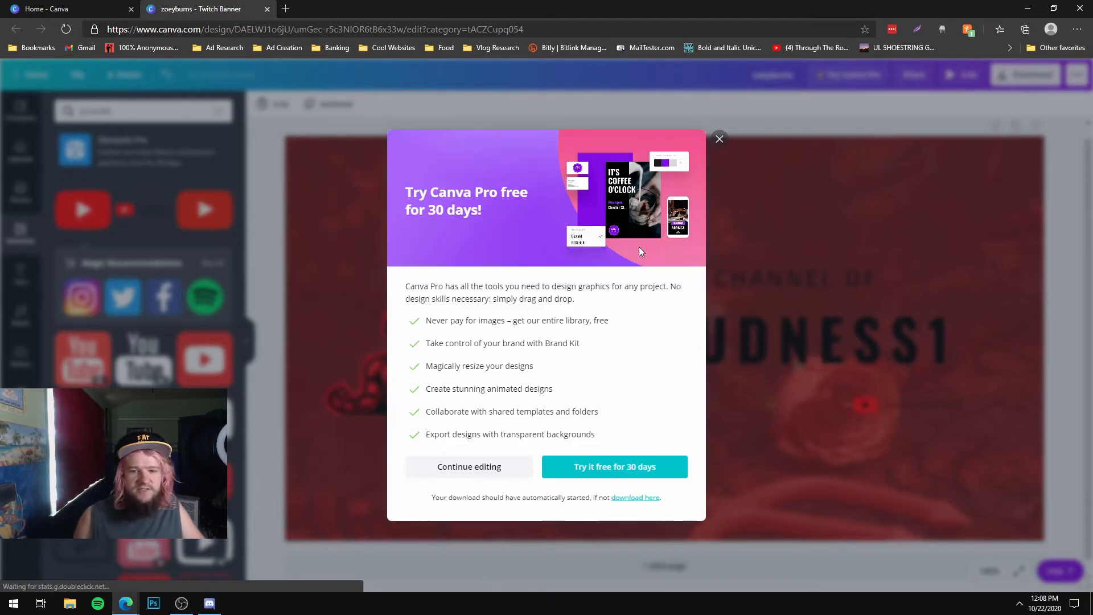
{"action": "left_click", "coordinate": [719, 139]}
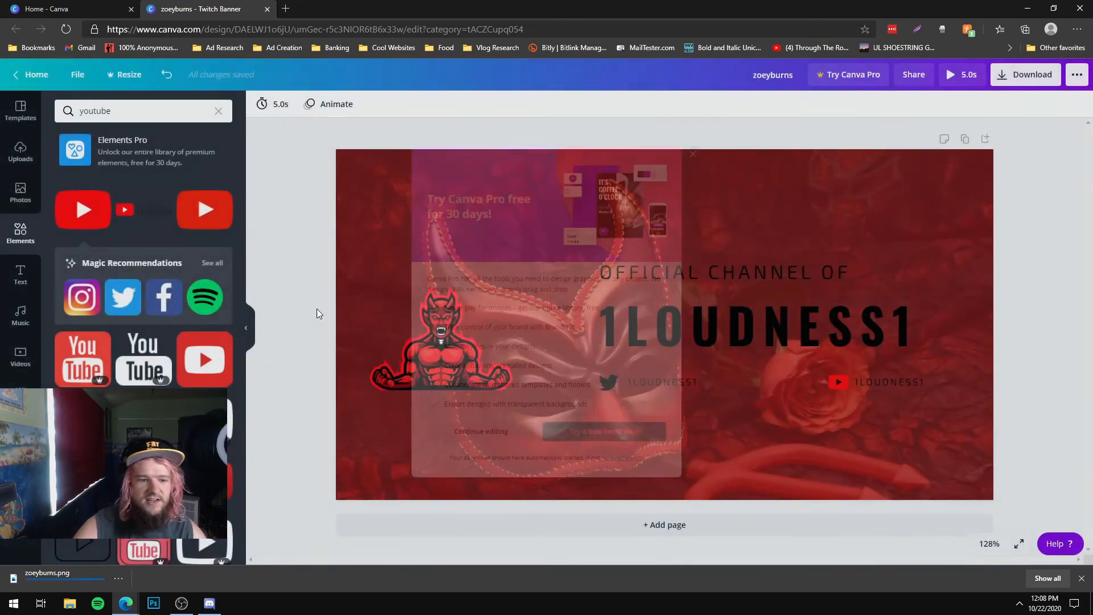
- Open the downloaded PNG and rename the Canva design as Loudness
{"action": "left_click", "coordinate": [89, 576]}
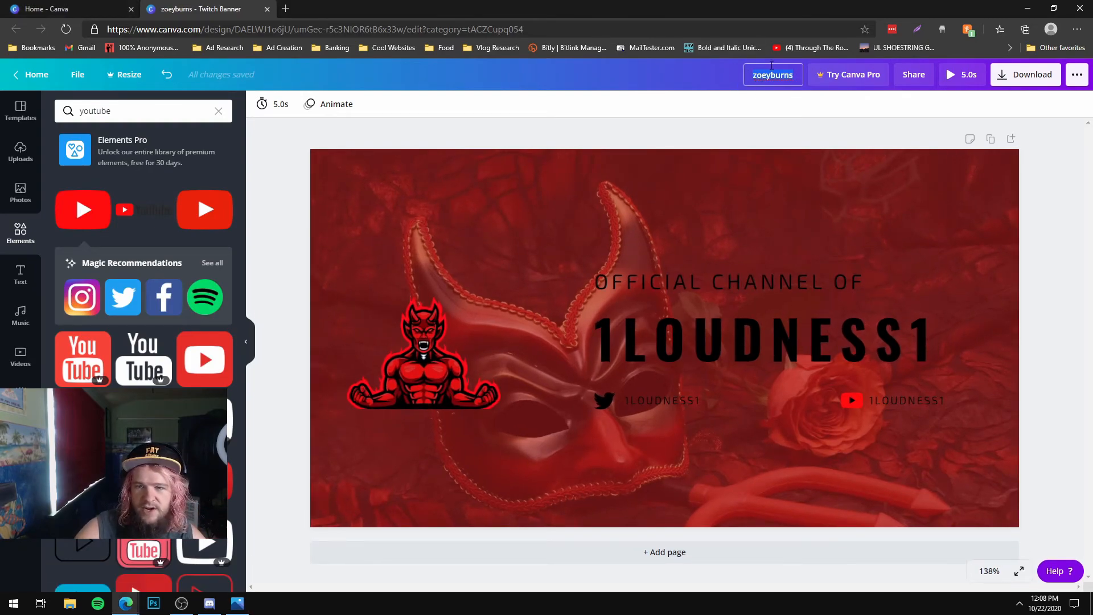
{"action": "type", "text": "Loudness"}
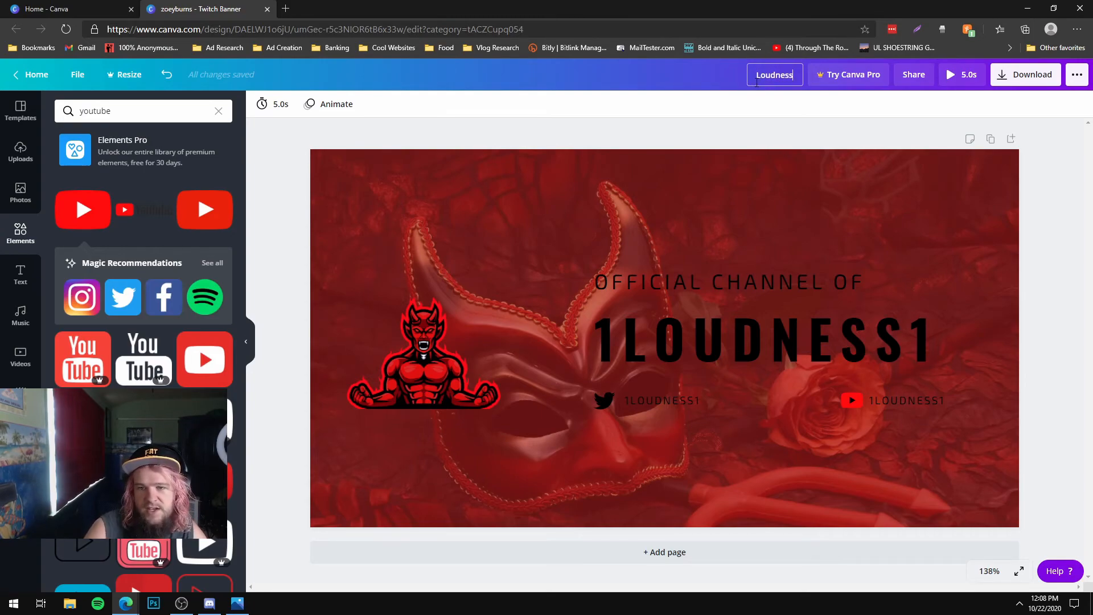
{"action": "key", "text": "Return"}
- View the downloaded banner full-screen in Photos, close it and clear the youtube element search in Canva
{"action": "left_click_drag", "start_coordinate": [0, 3], "coordinate": [609, 51]}
{"action": "double_click", "coordinate": [608, 49]}
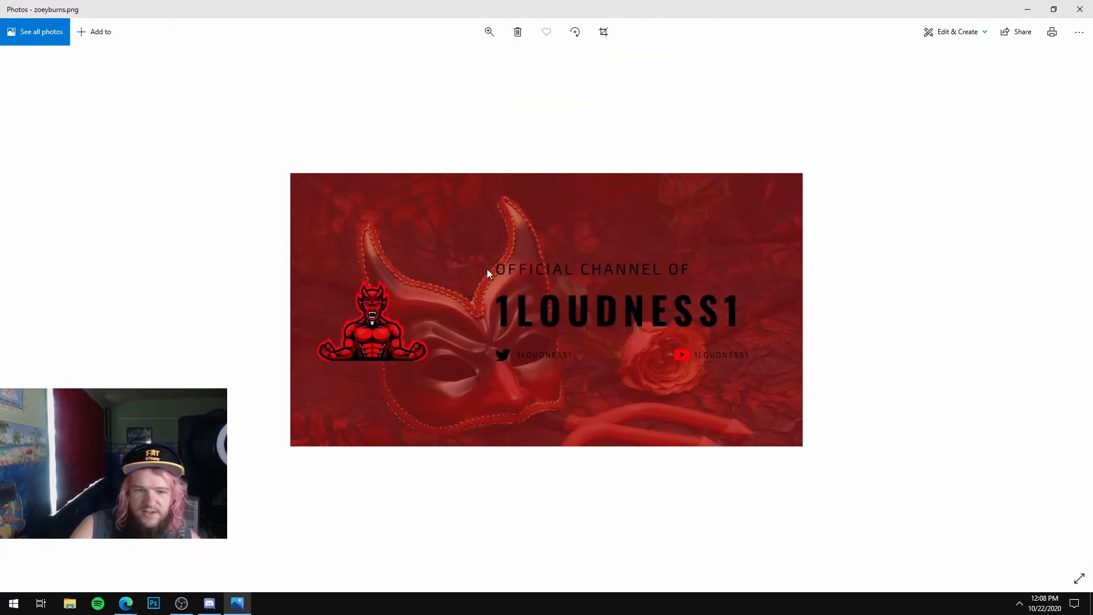
{"action": "left_click", "coordinate": [1080, 9]}
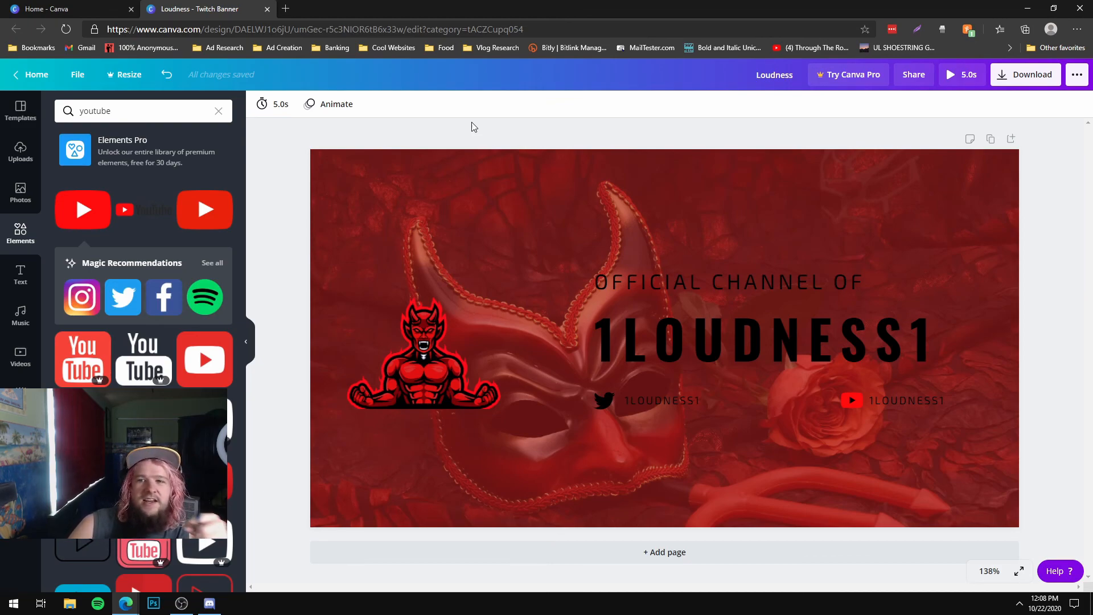
{"action": "left_click", "coordinate": [217, 111]}
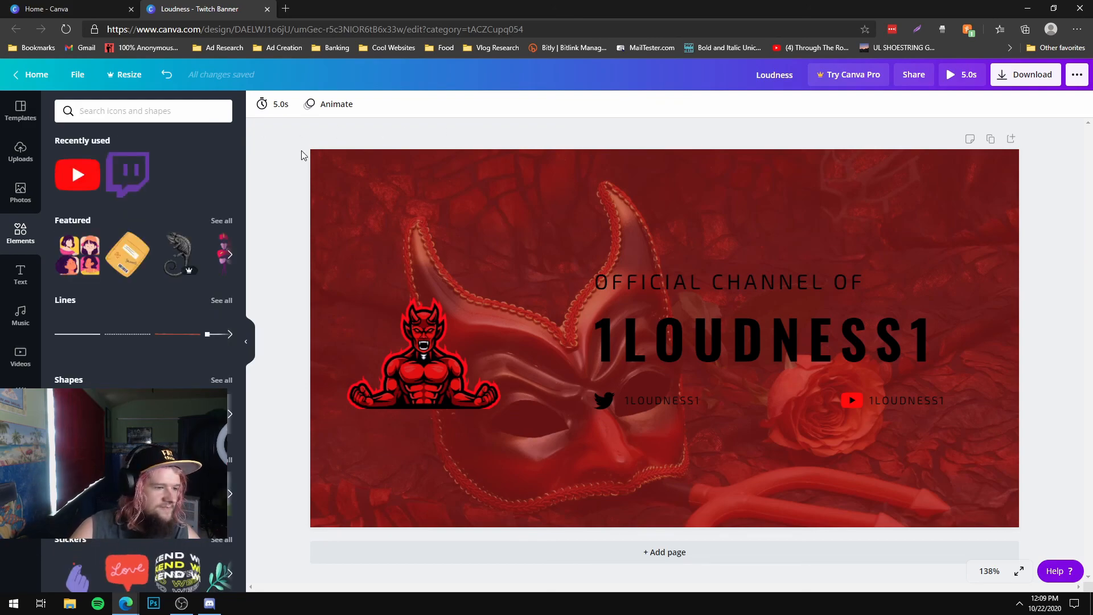